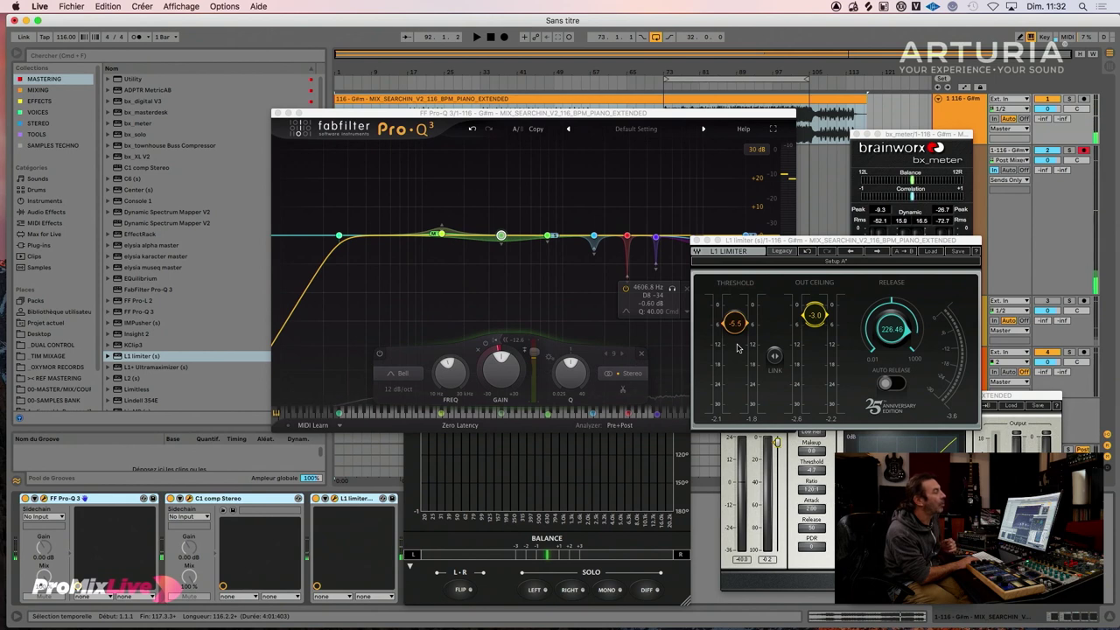
Step: Return playback to bar 73 and reposition the Pro-Q 3 and L1 limiter windows to uncover the track waveforms
left_click(711, 79)
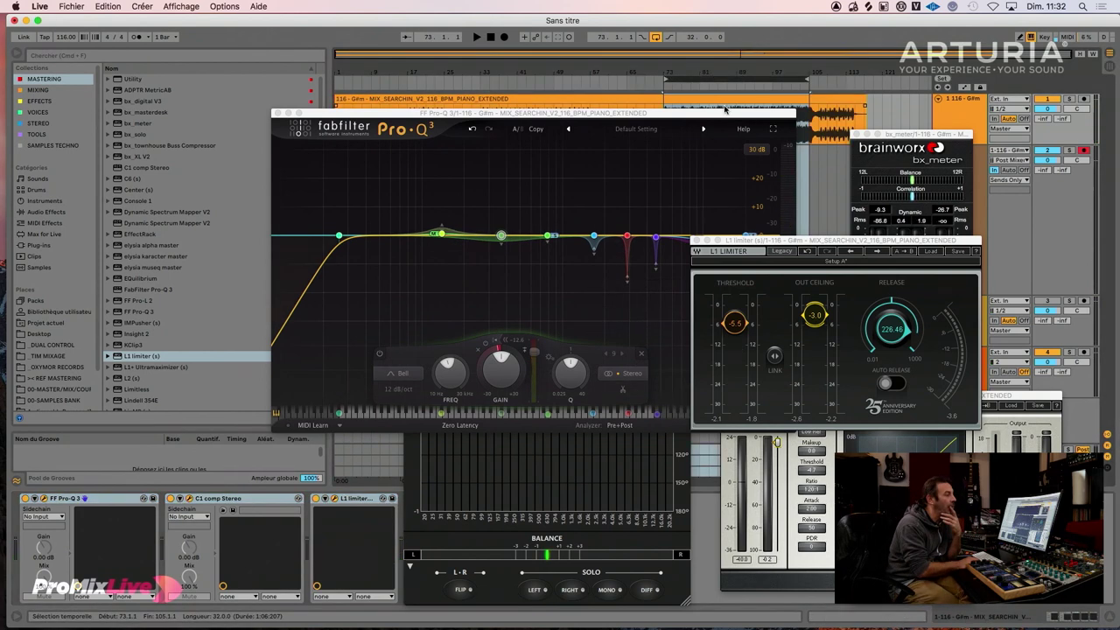
left_click_drag(750, 112, 604, 105)
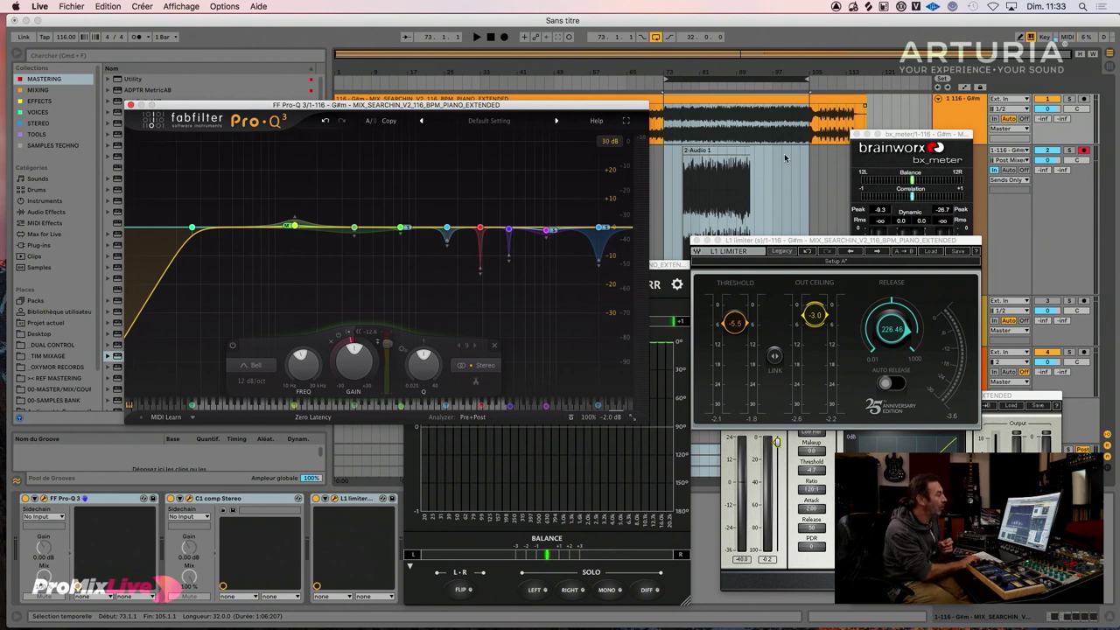
left_click_drag(819, 240, 796, 235)
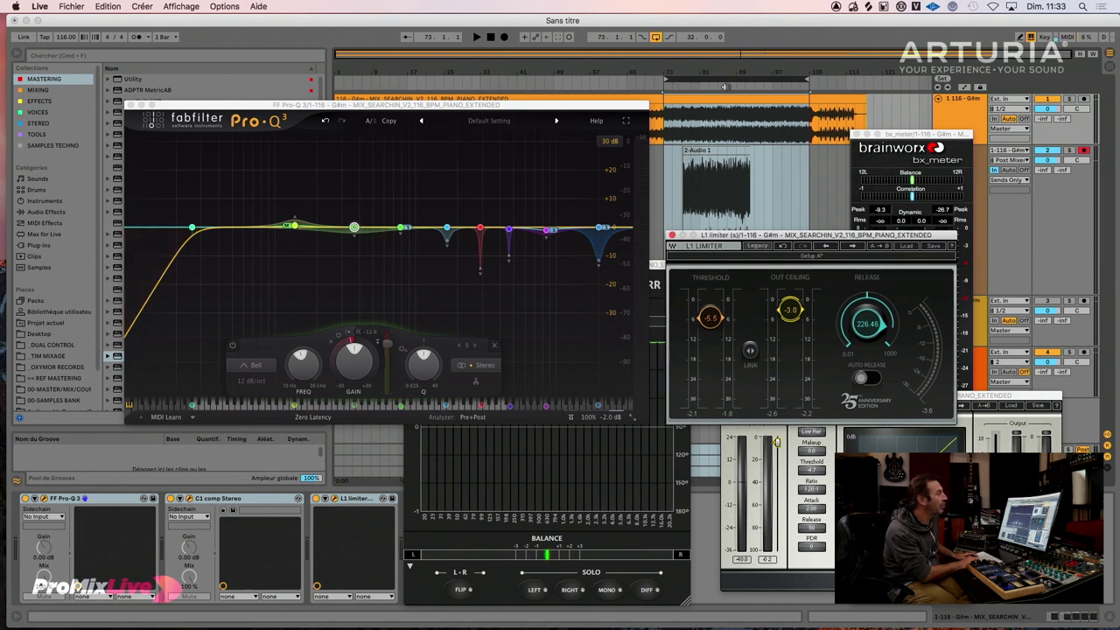
left_click_drag(625, 106, 570, 182)
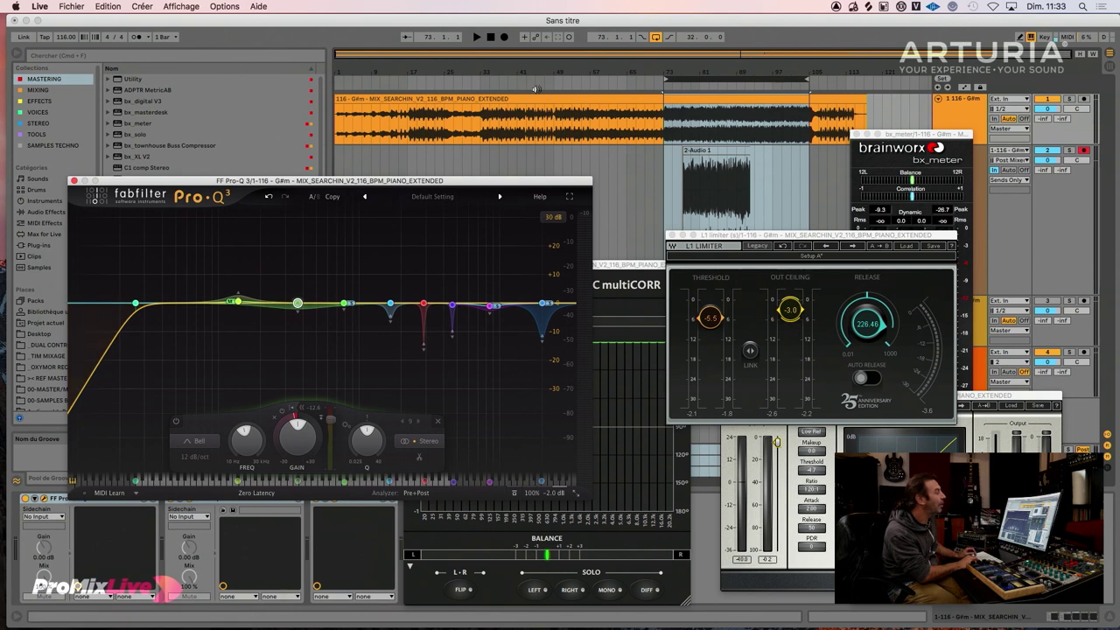
Step: Play the looped section from bar 73 in short passes to audition the mastering chain
left_click(661, 86)
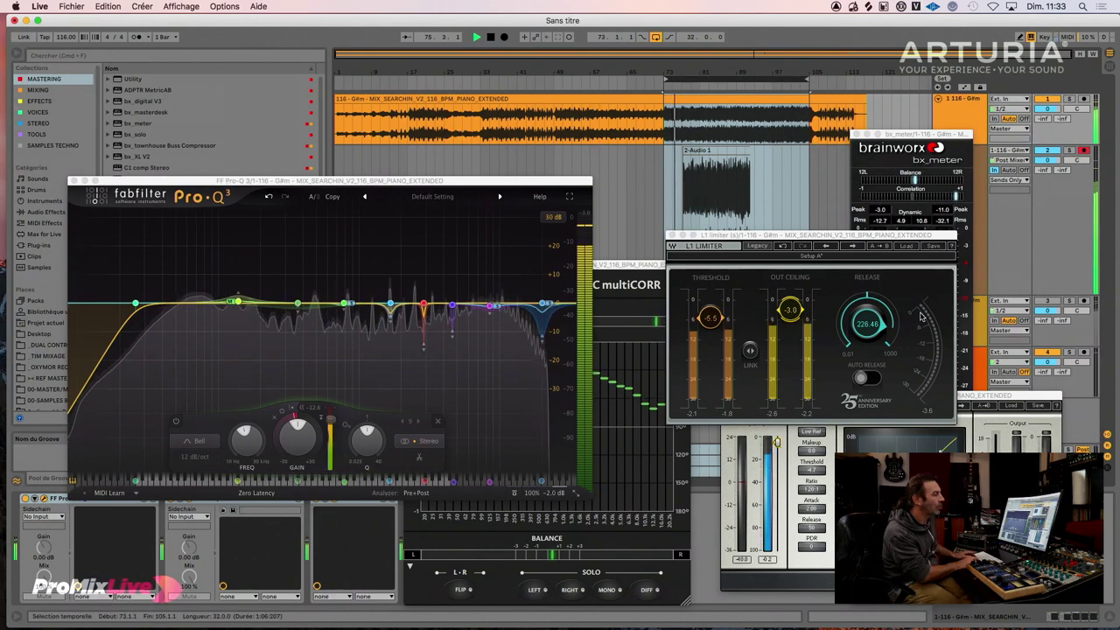
key("space")
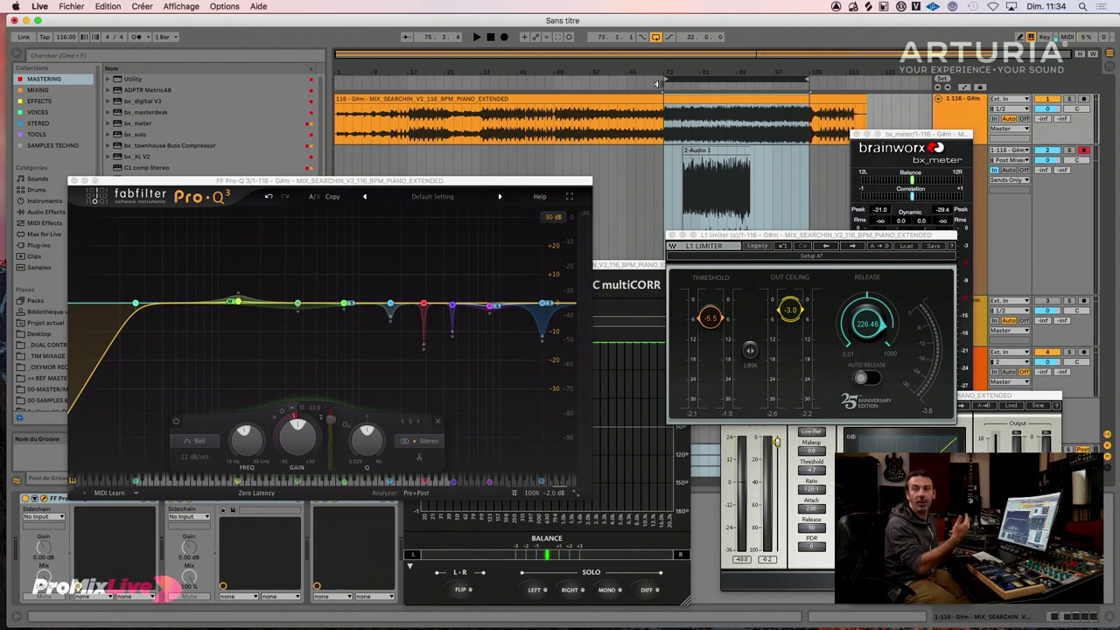
key("space")
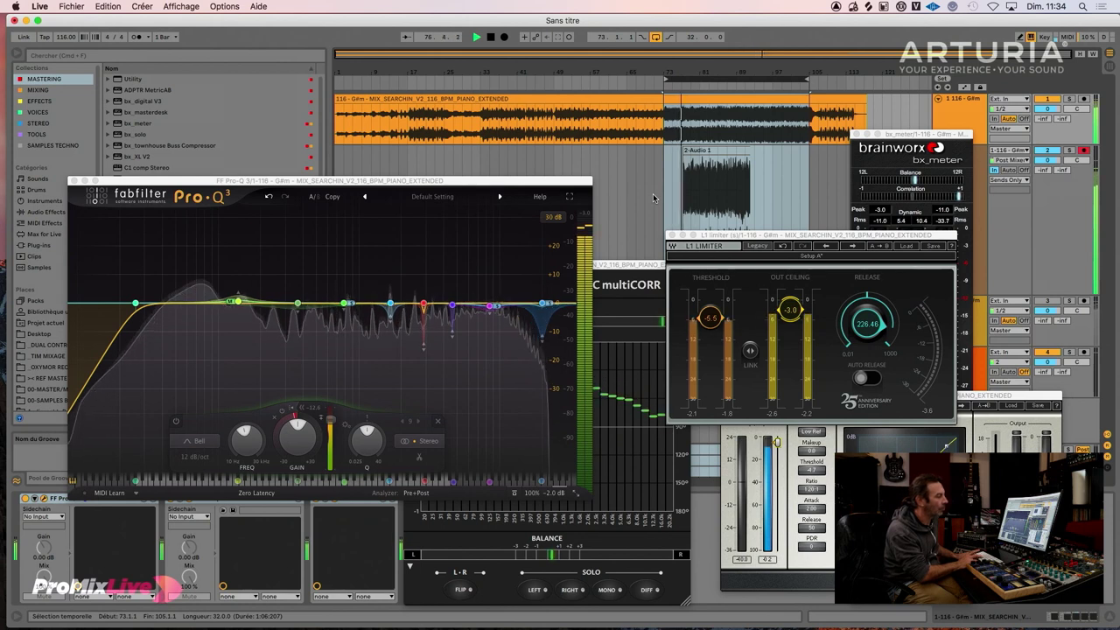
key("space")
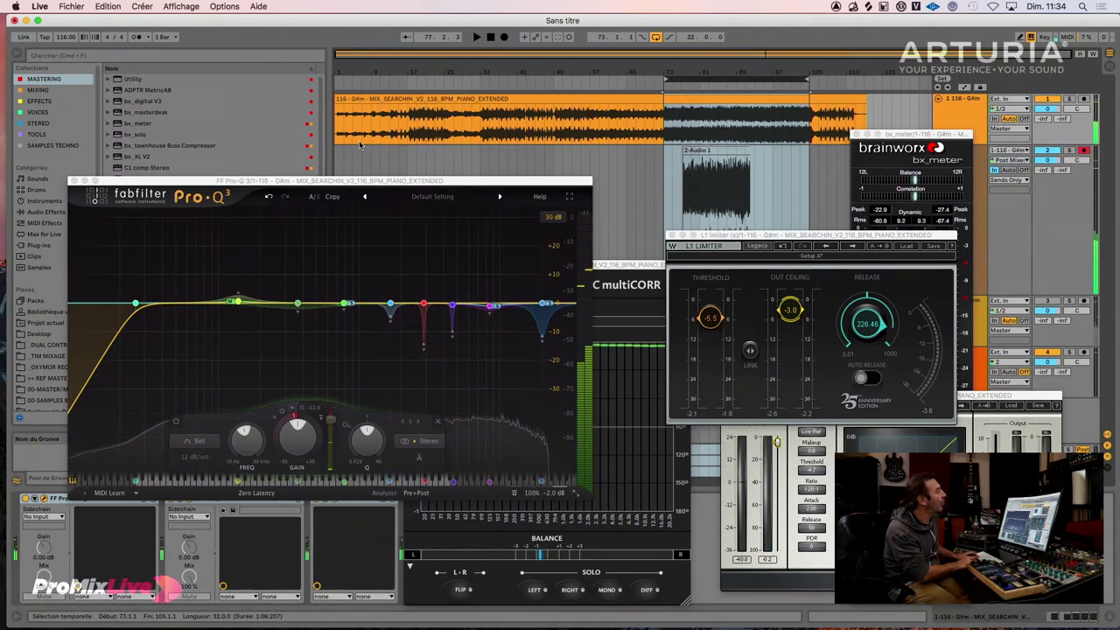
Step: Move the Pro-Q 3 window aside, audition the loop briefly, and close the equalizer window
left_click_drag(368, 180, 659, 115)
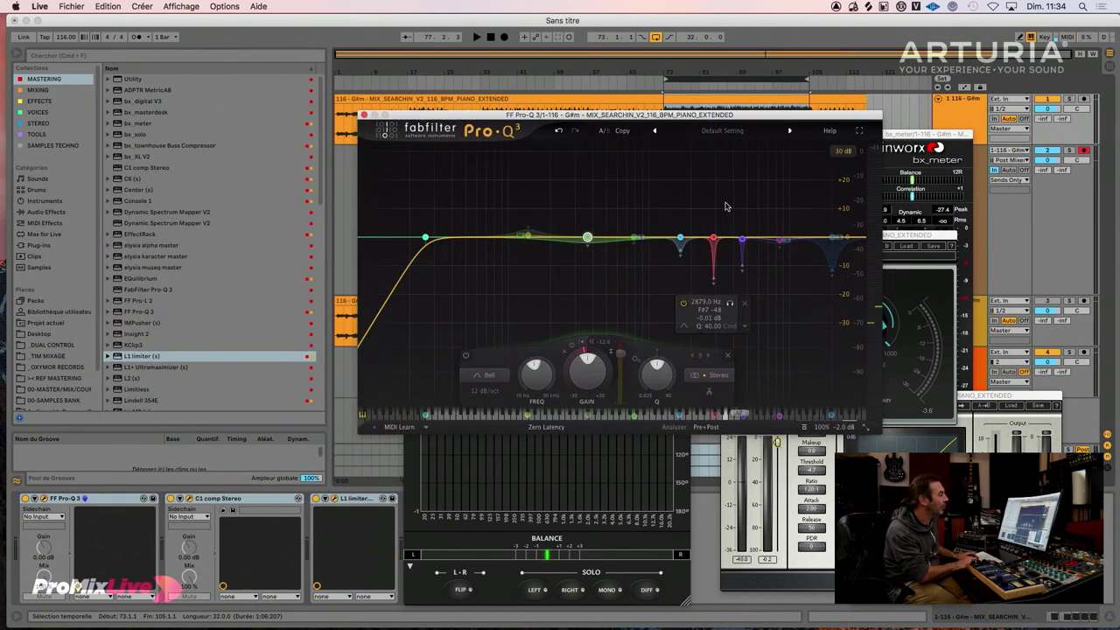
key("space")
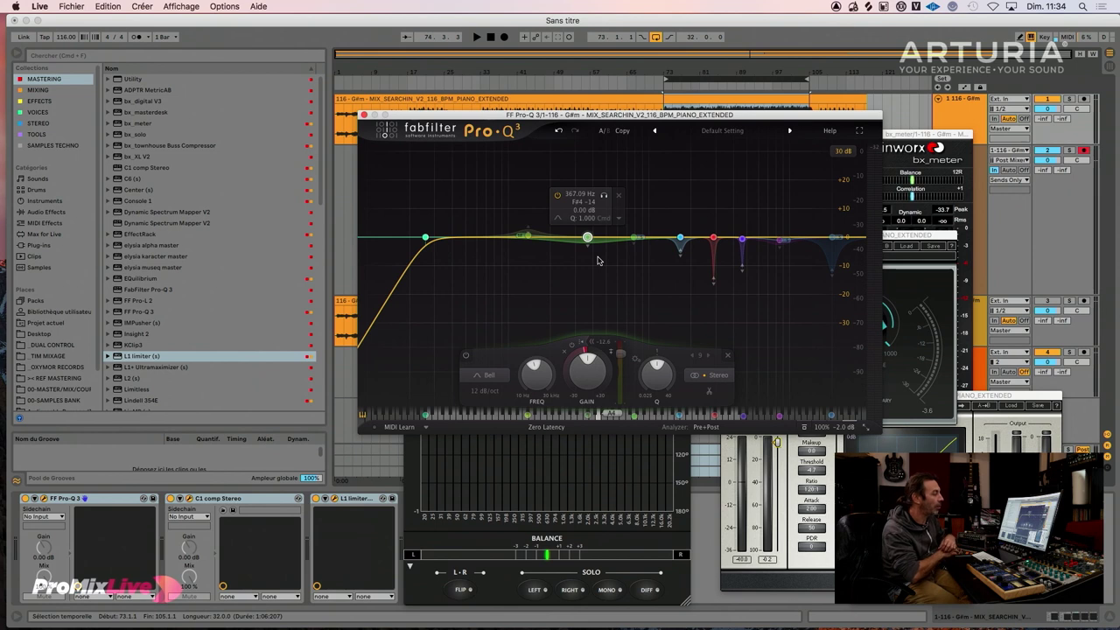
left_click(364, 114)
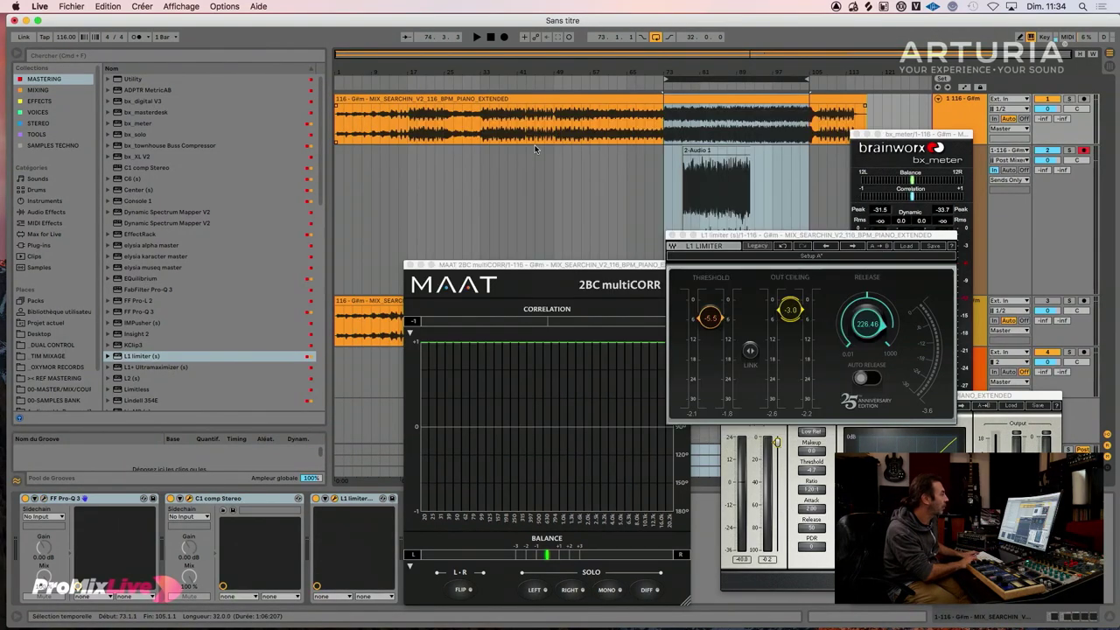
Step: While the loop plays from bar 73, set the C1 compressor's attack to 3.16 and lower its threshold
left_click(657, 85)
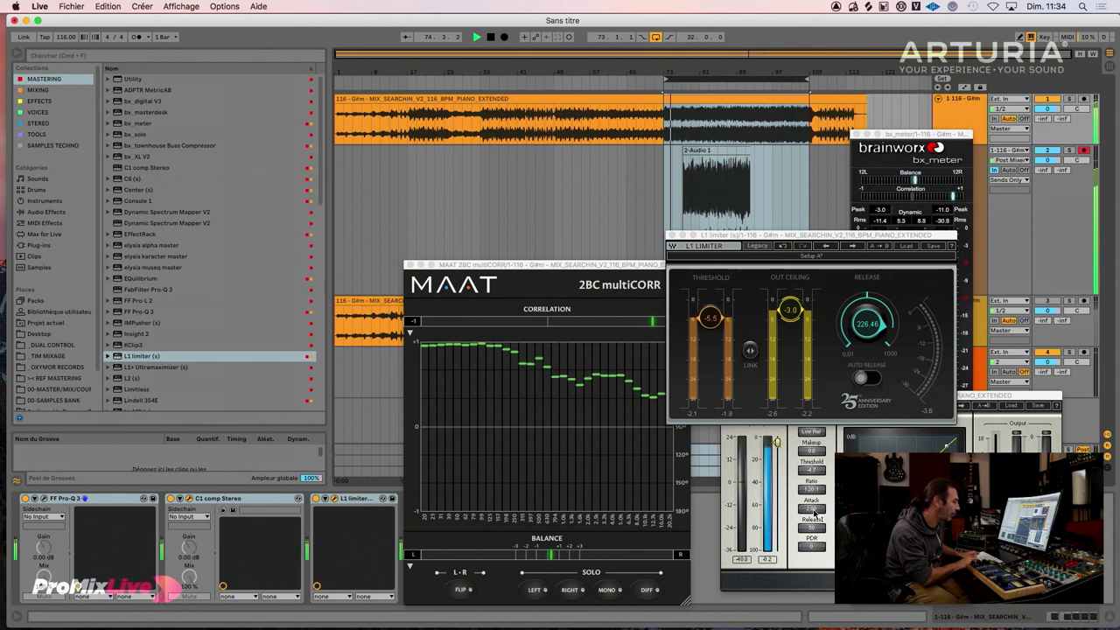
left_click(815, 512)
left_click_drag(812, 509, 812, 507)
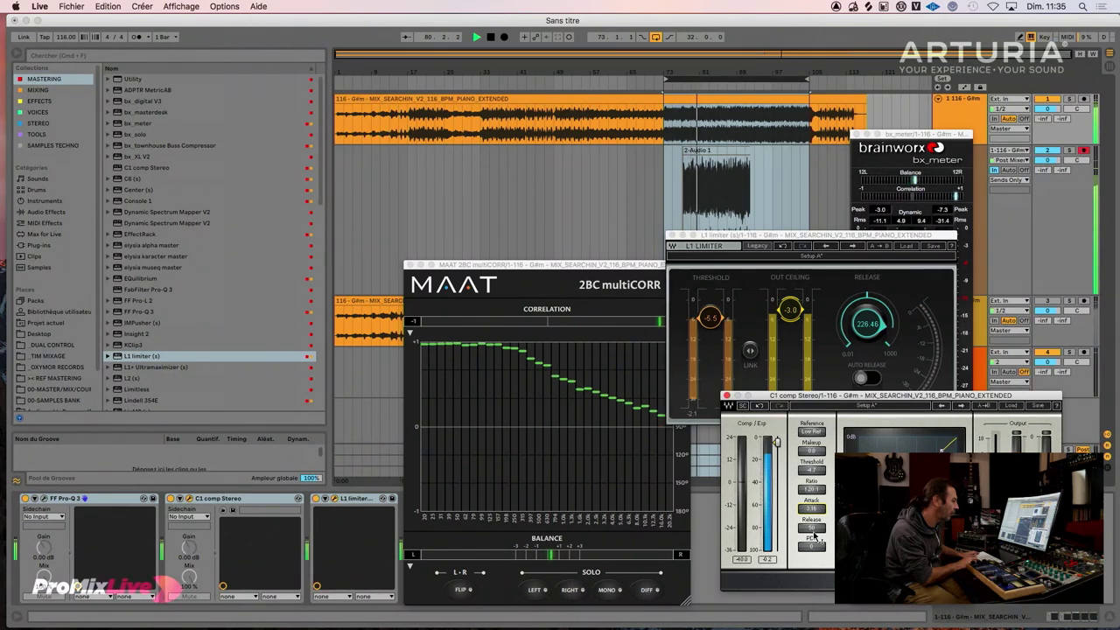
left_click_drag(815, 471, 818, 476)
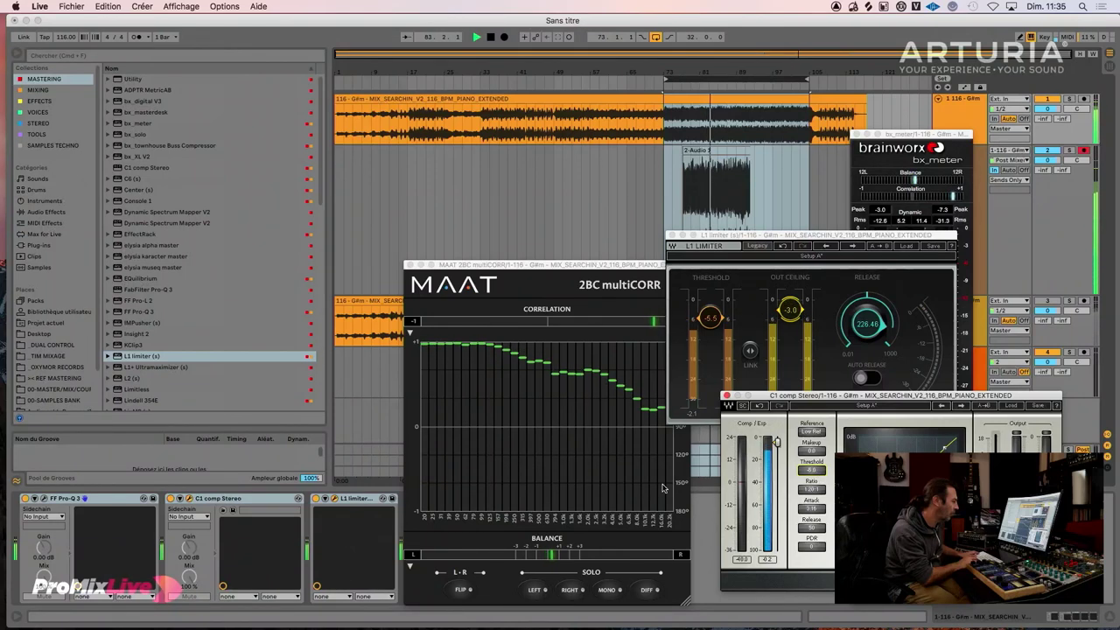
Step: Replay the loop from bar 73 to check the C1 compressor settings, and stop playback
left_click(662, 82)
key("space")
key("space")
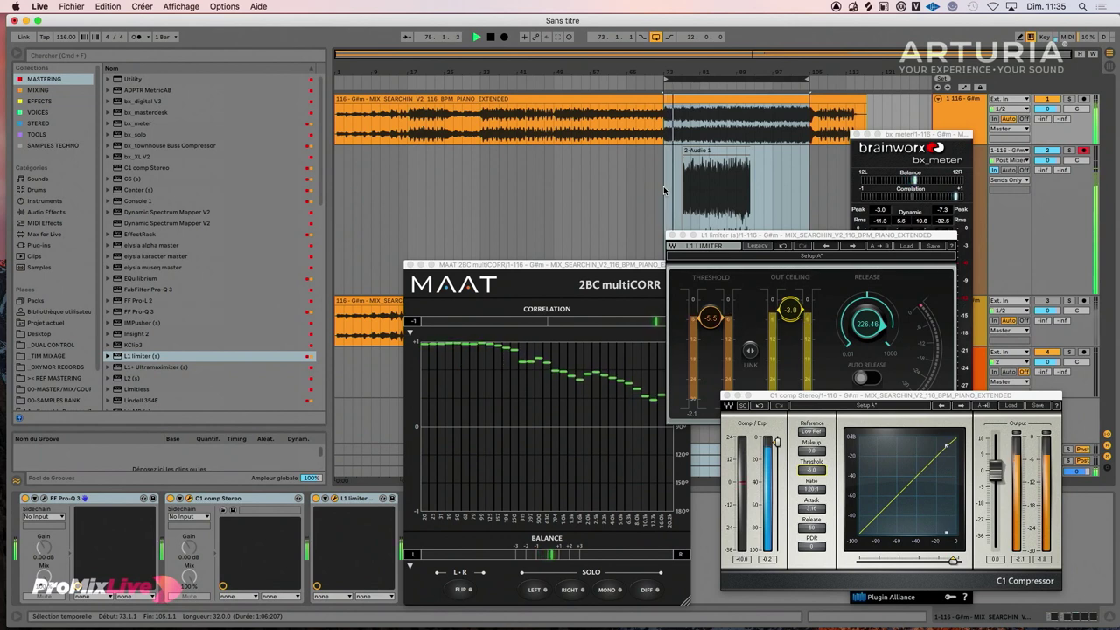
key("space")
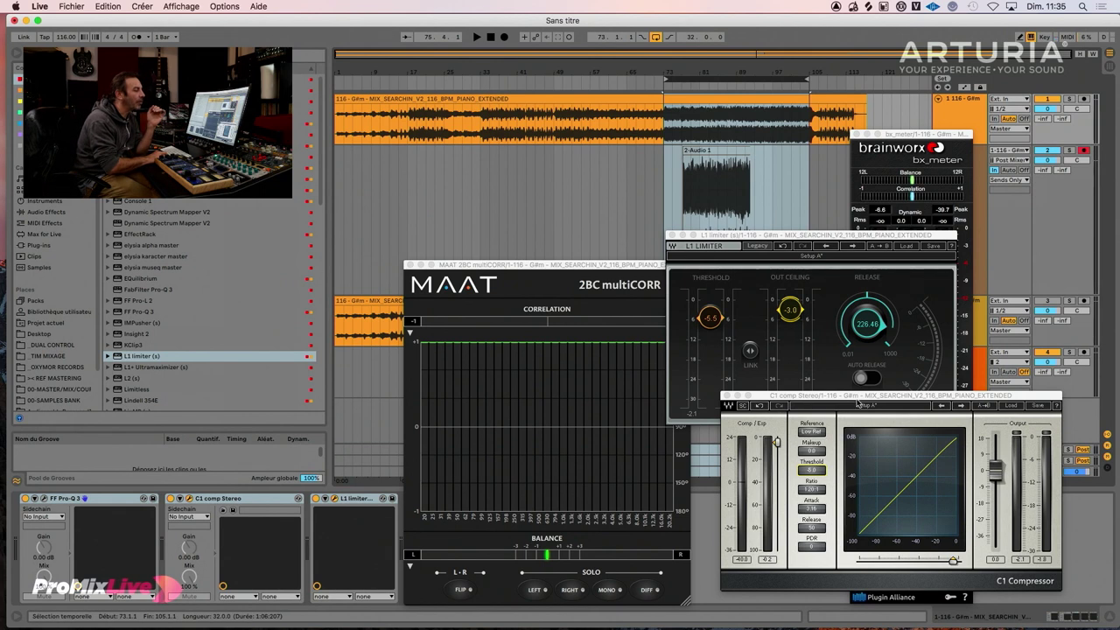
Step: Reposition the C1 compressor and MAAT 2BC multiCORR windows to uncover the device chain, and briefly audition an earlier section of the track
left_click_drag(865, 398, 755, 226)
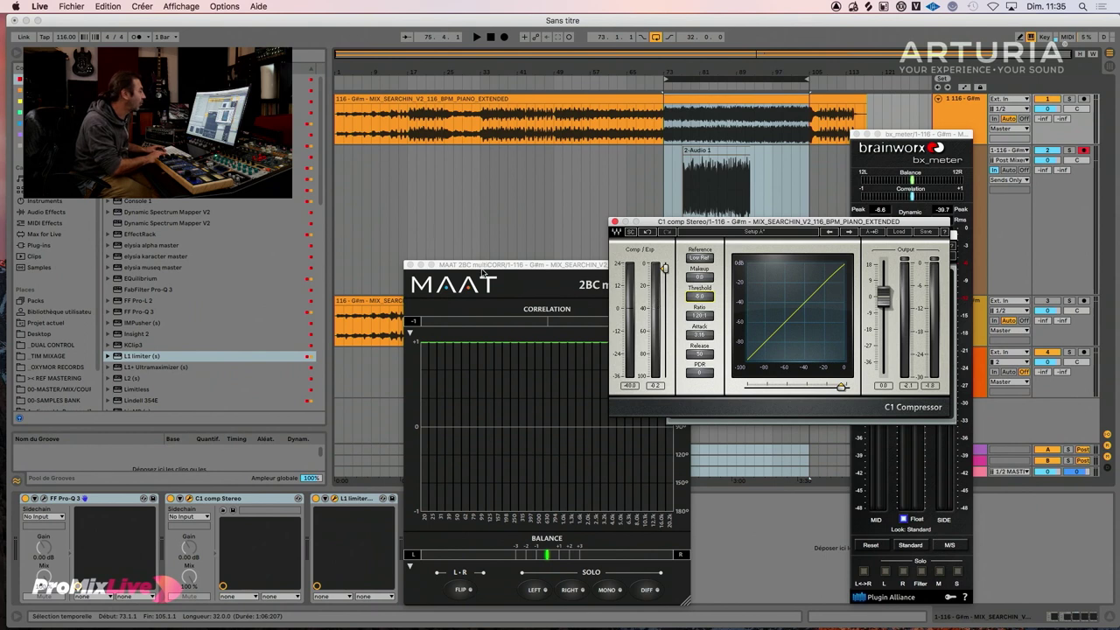
left_click_drag(510, 265, 864, 230)
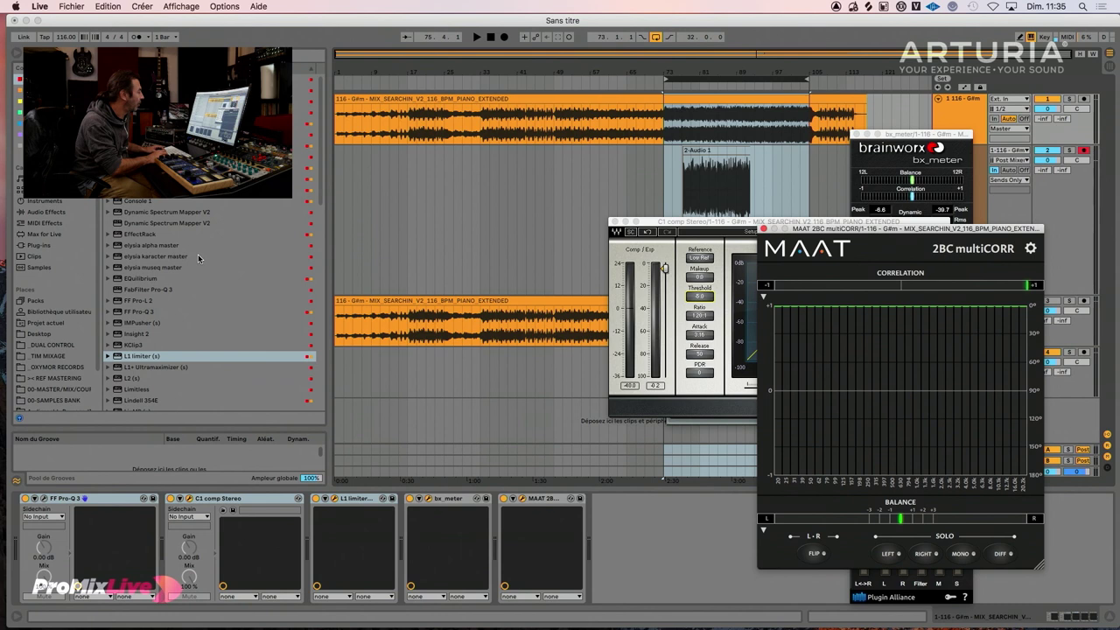
scroll(199, 258, "down", 3)
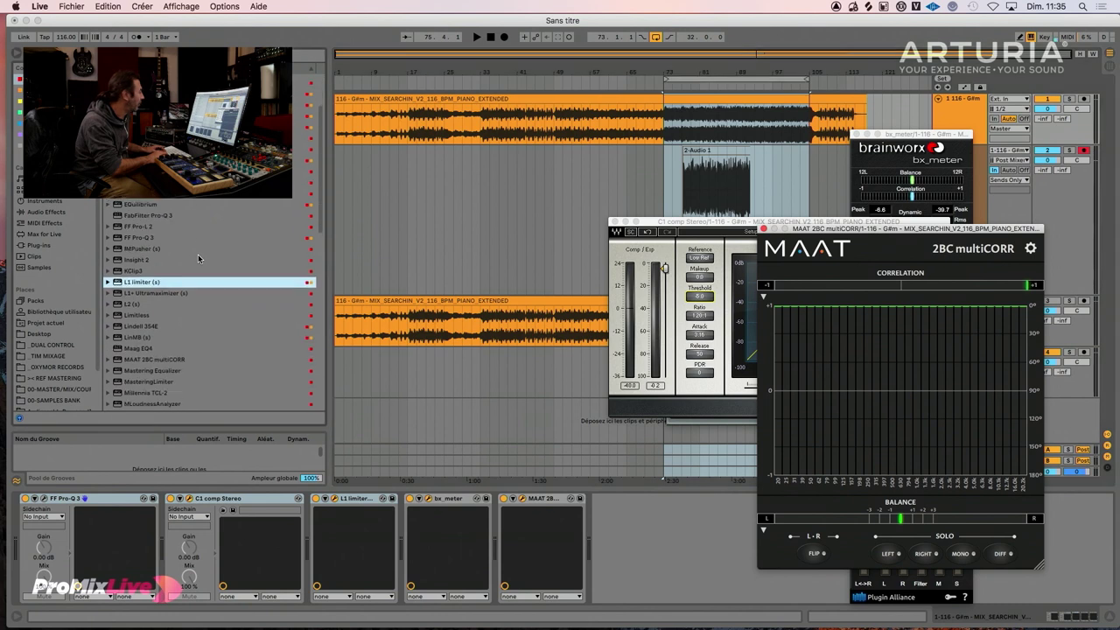
left_click(483, 78)
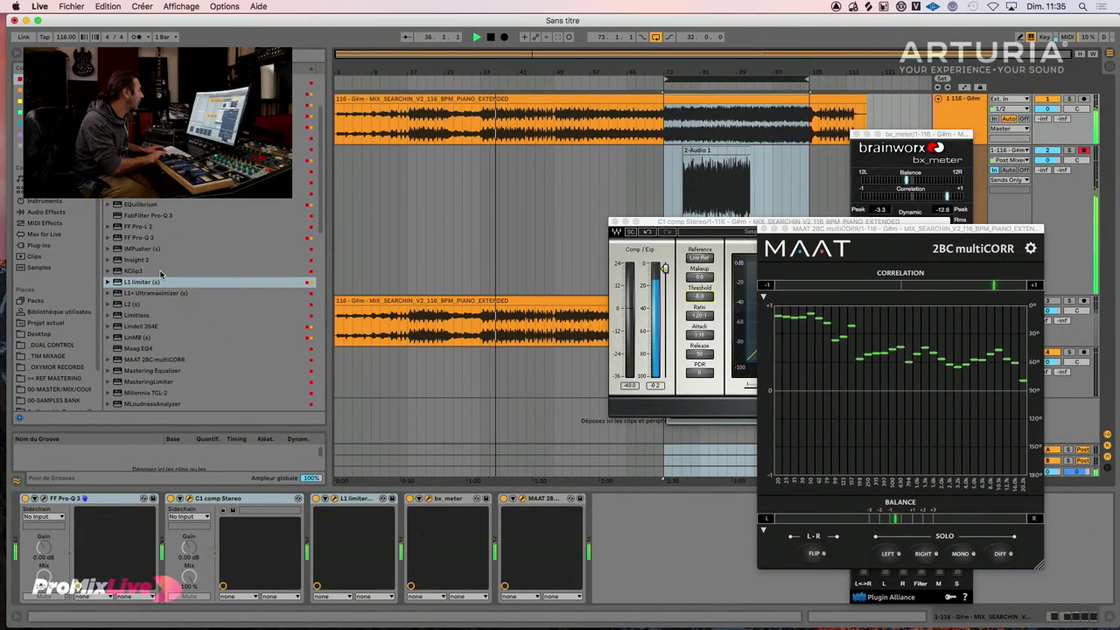
key("space")
Step: Insert the RBass (s) plug-in from the browser between the L1 limiter and bx_meter in the device chain
scroll(156, 272, "up", 3)
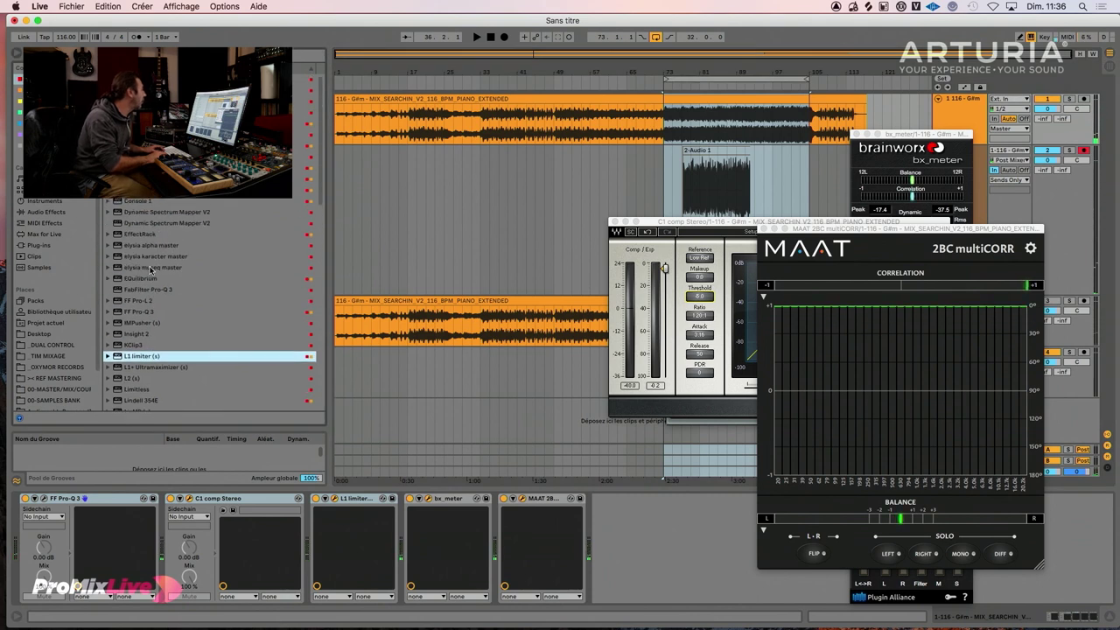
scroll(151, 212, "down", 8)
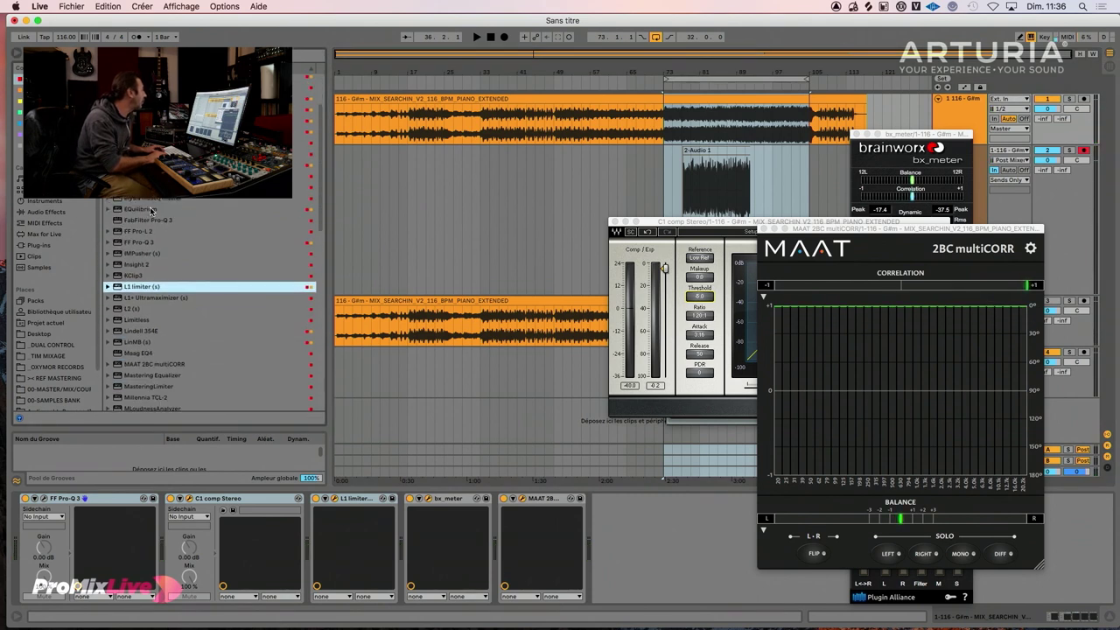
scroll(140, 245, "down", 1)
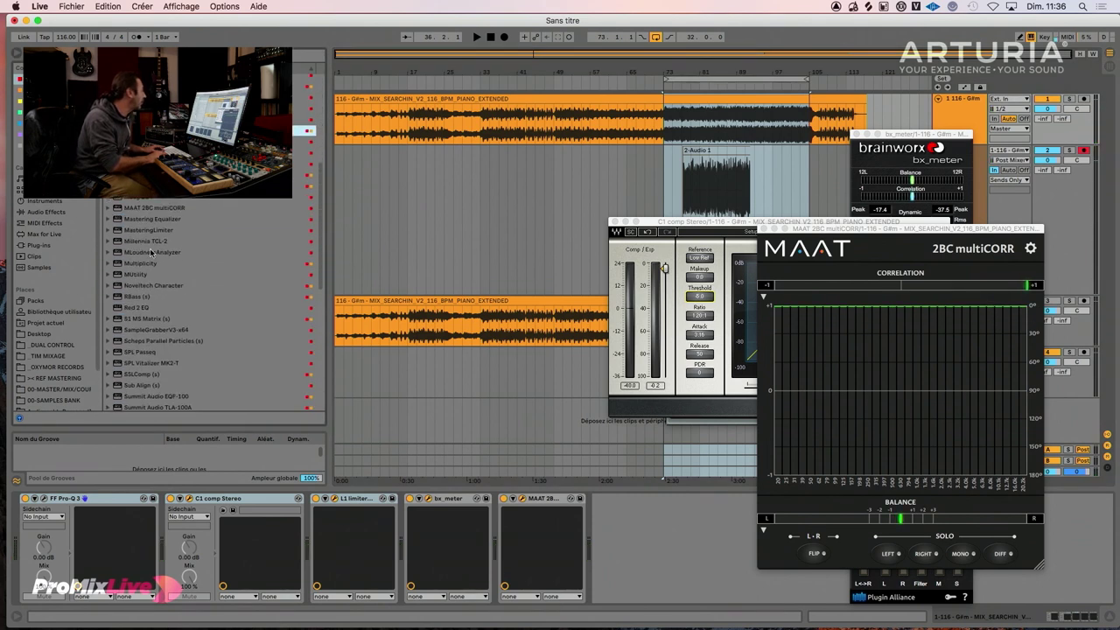
left_click(134, 298)
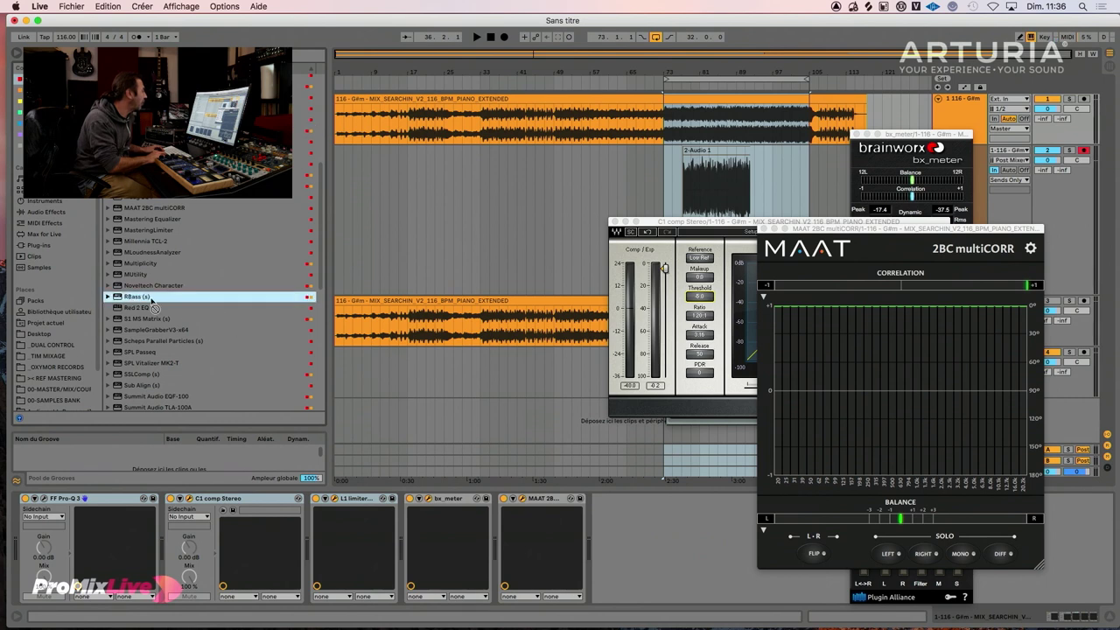
left_click_drag(433, 400, 312, 534)
left_click_drag(319, 538, 427, 521)
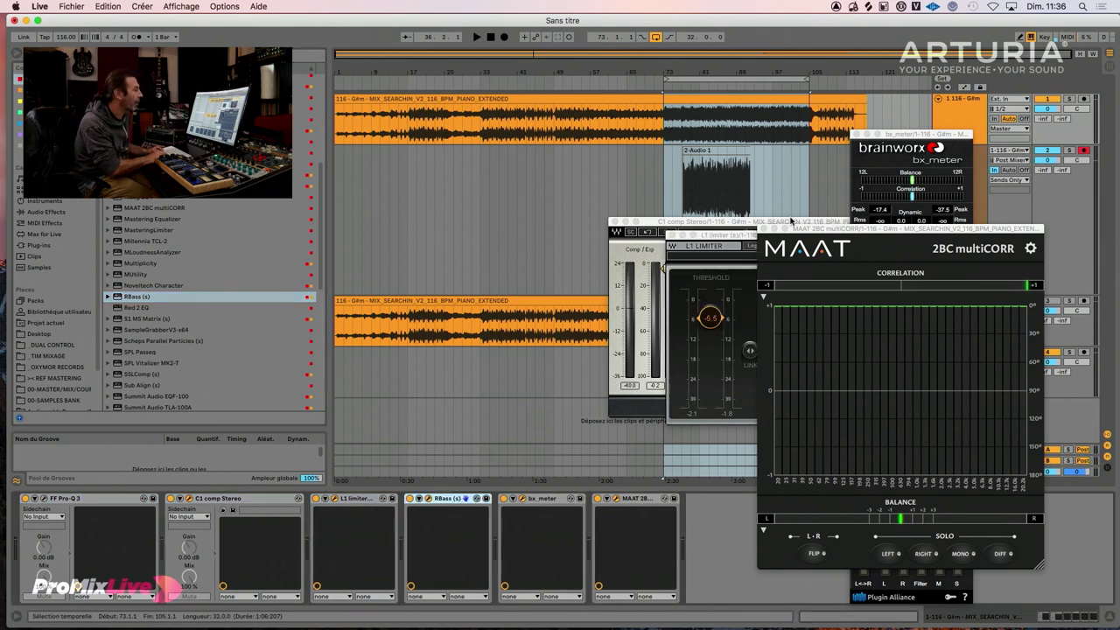
Step: Open the RBass window clear of the L1 limiter and set its intensity to -24.0 dB and frequency to 32 Hz
left_click_drag(726, 235, 364, 144)
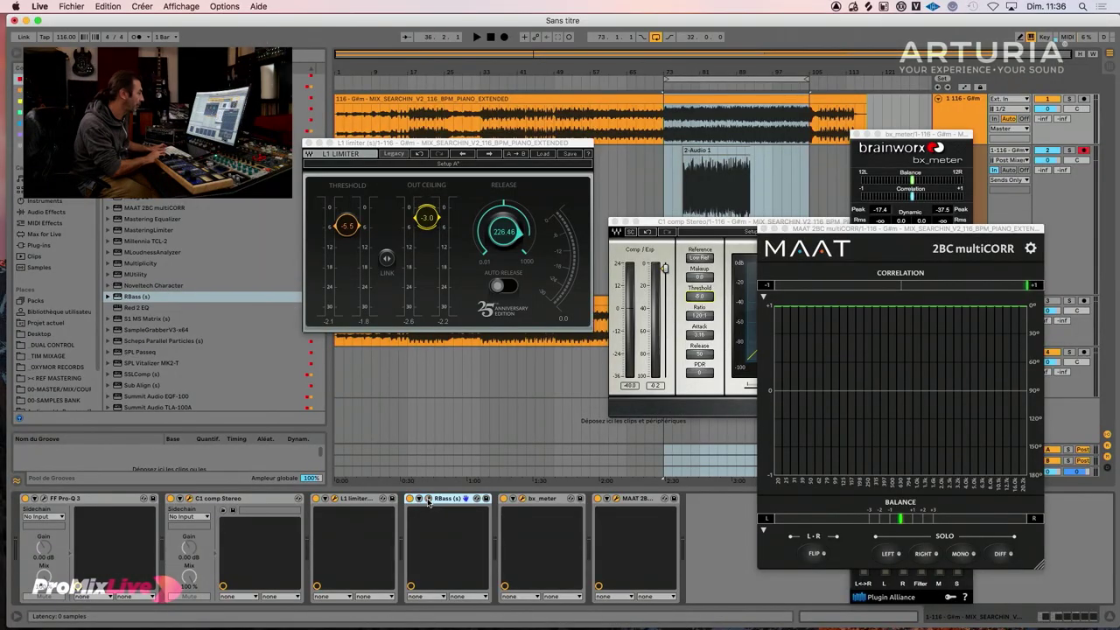
left_click(428, 498)
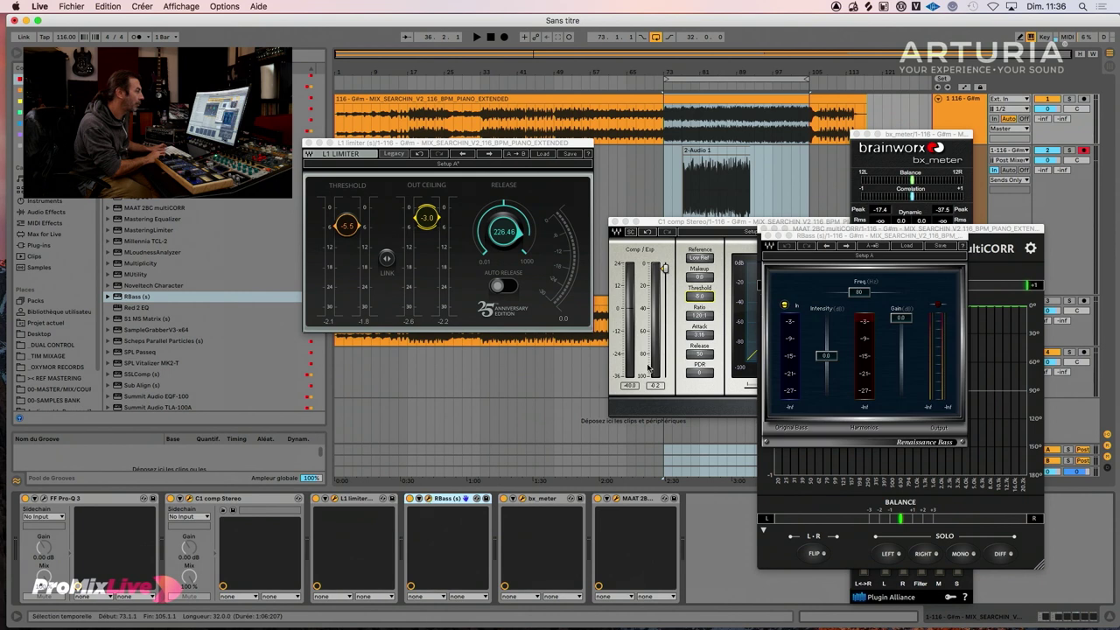
left_click_drag(883, 237, 662, 216)
left_click_drag(603, 338, 603, 374)
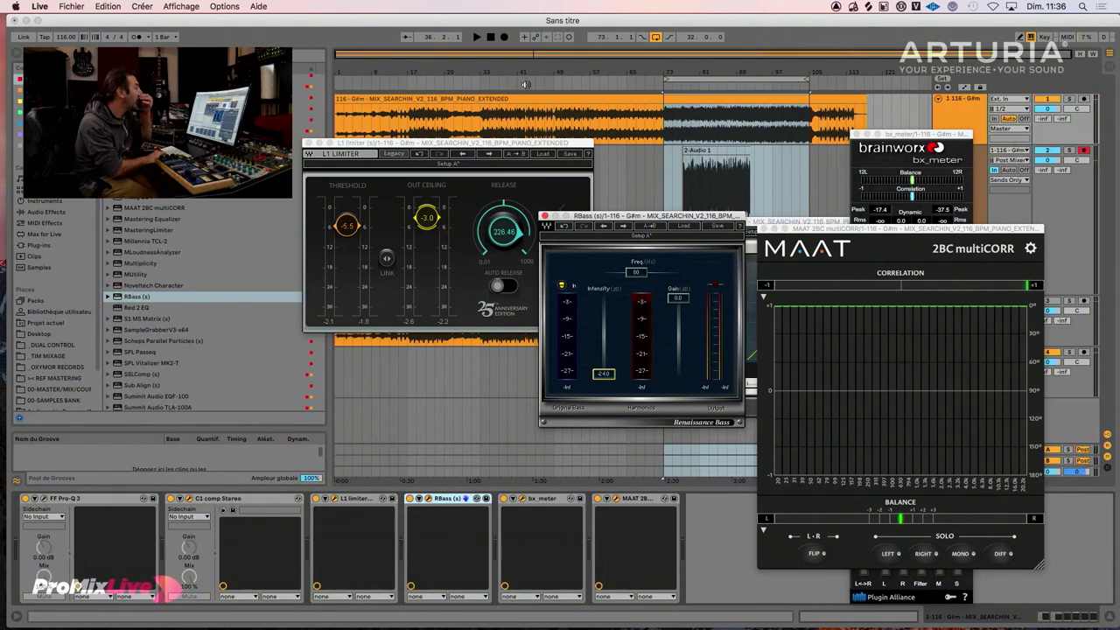
left_click(637, 275)
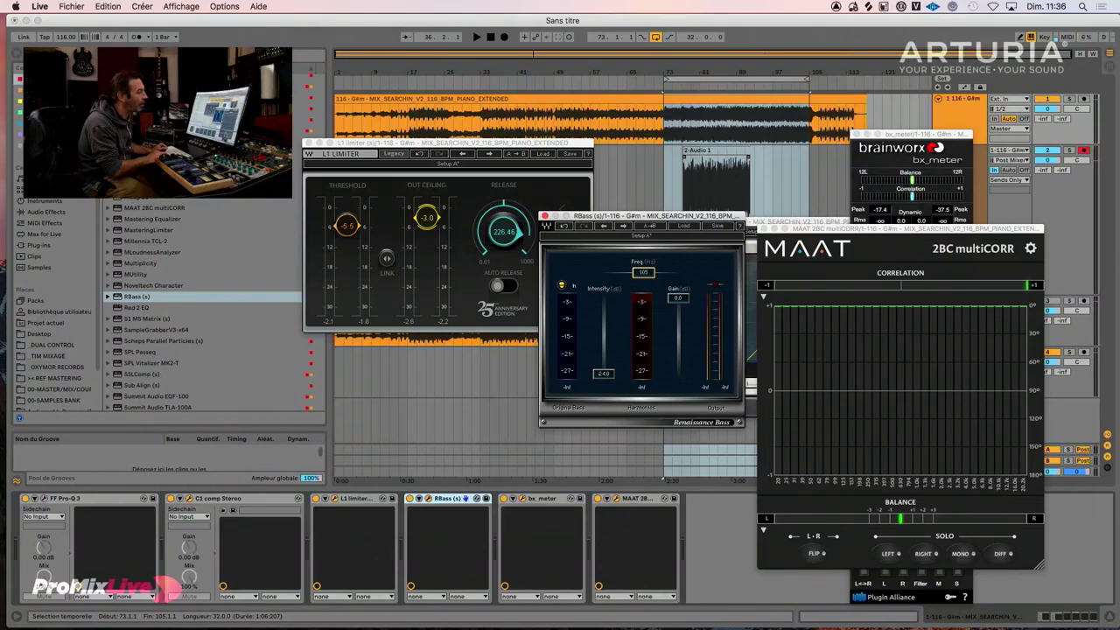
left_click_drag(643, 273, 667, 273)
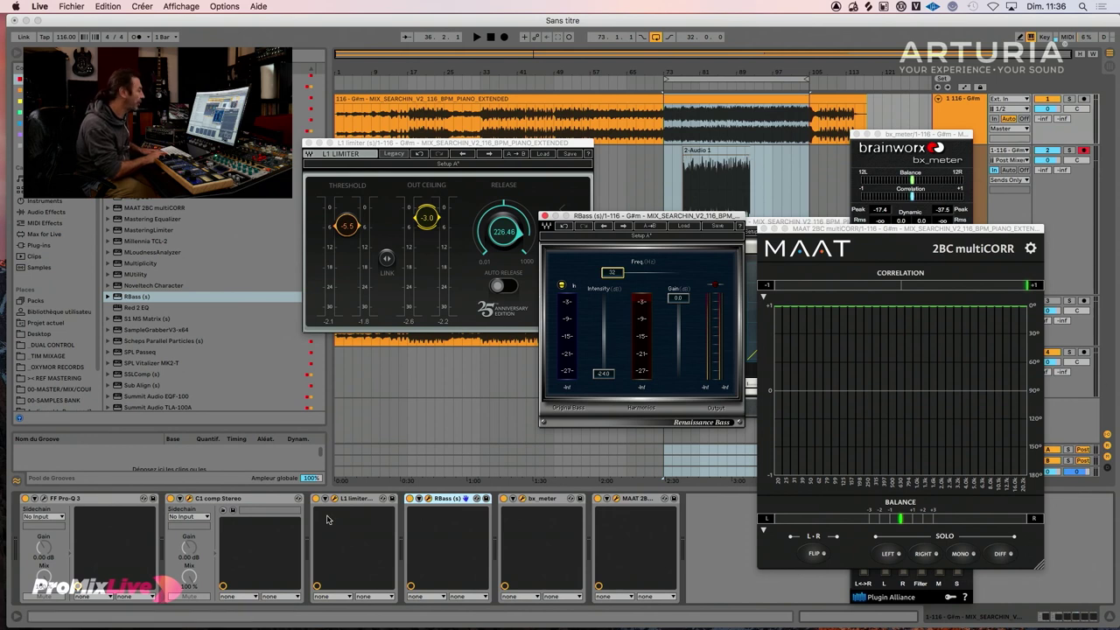
Step: Reopen Pro-Q 3, add a bell band at G#1 (51.913 Hz), and move its window beside RBass
left_click(43, 500)
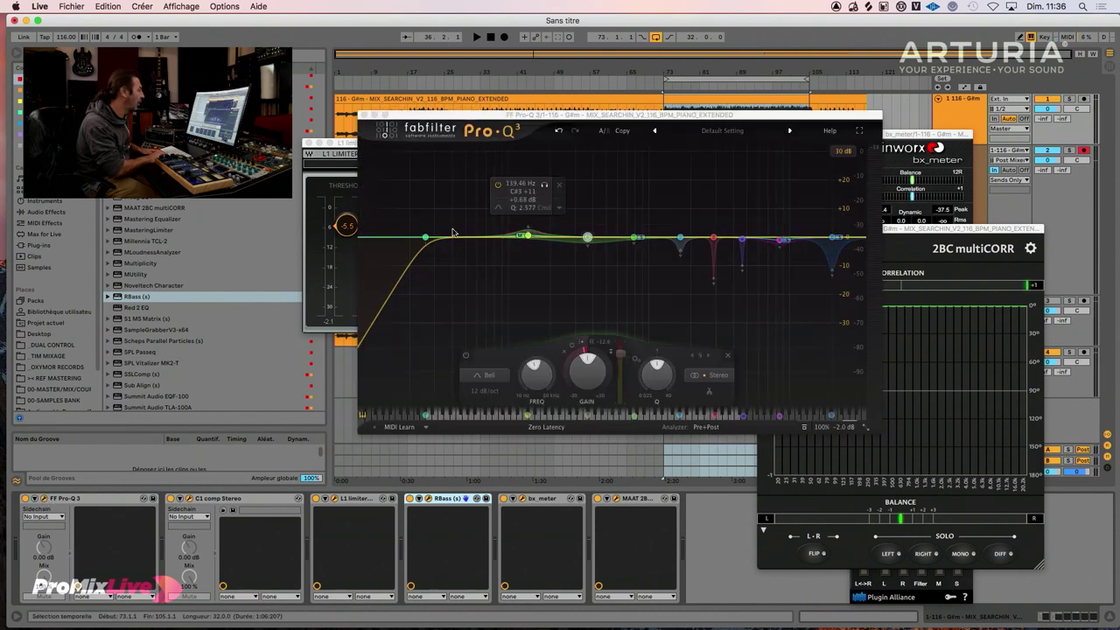
left_click(466, 418)
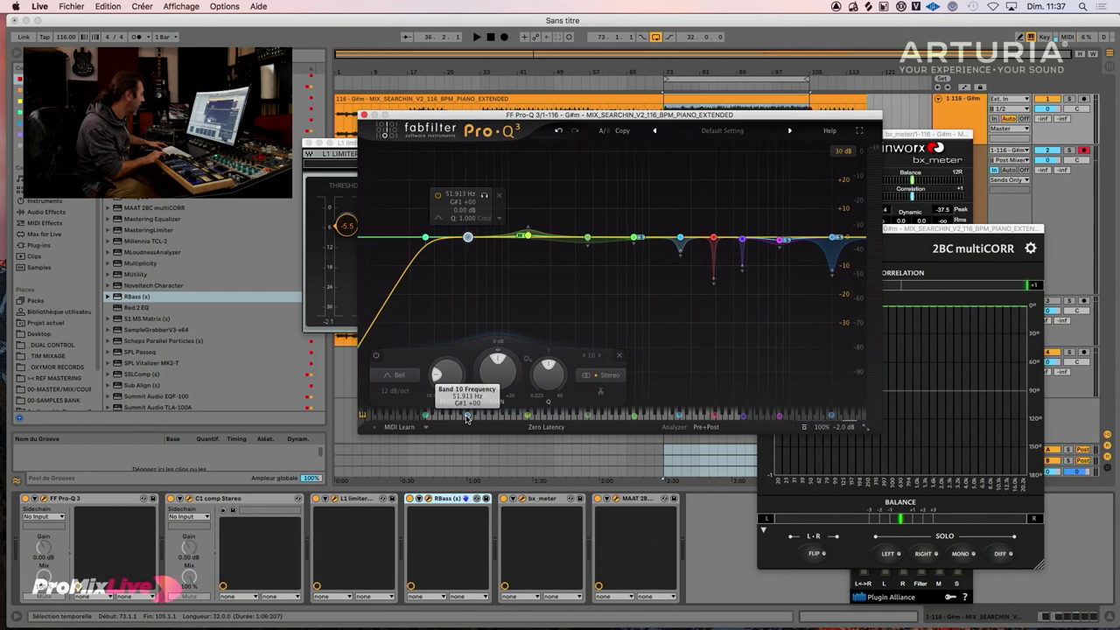
key("super+Tab")
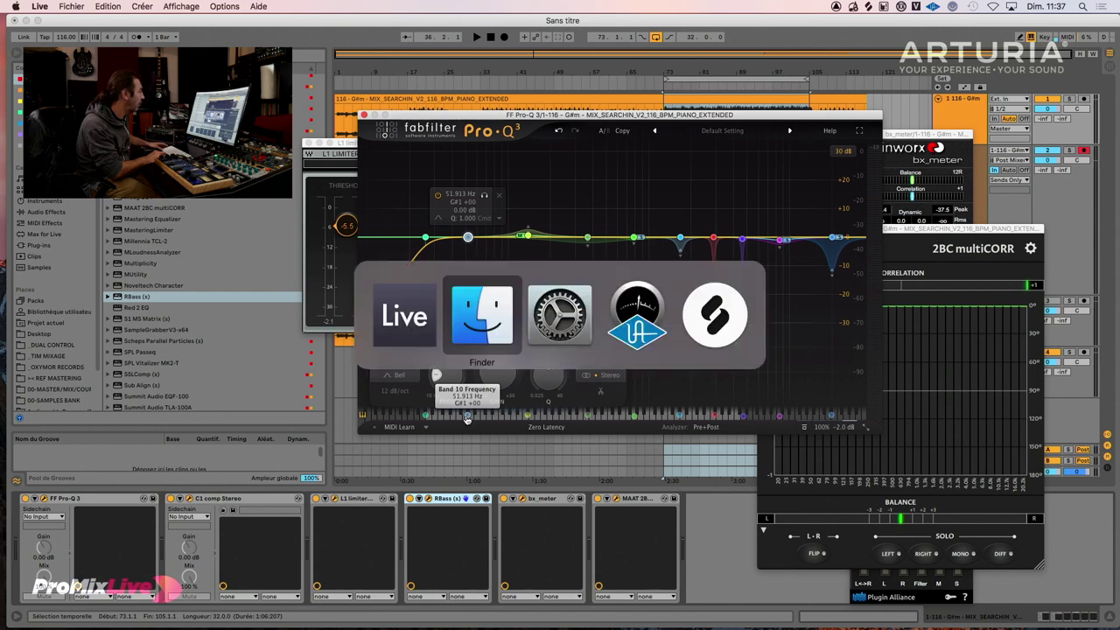
left_click(405, 320)
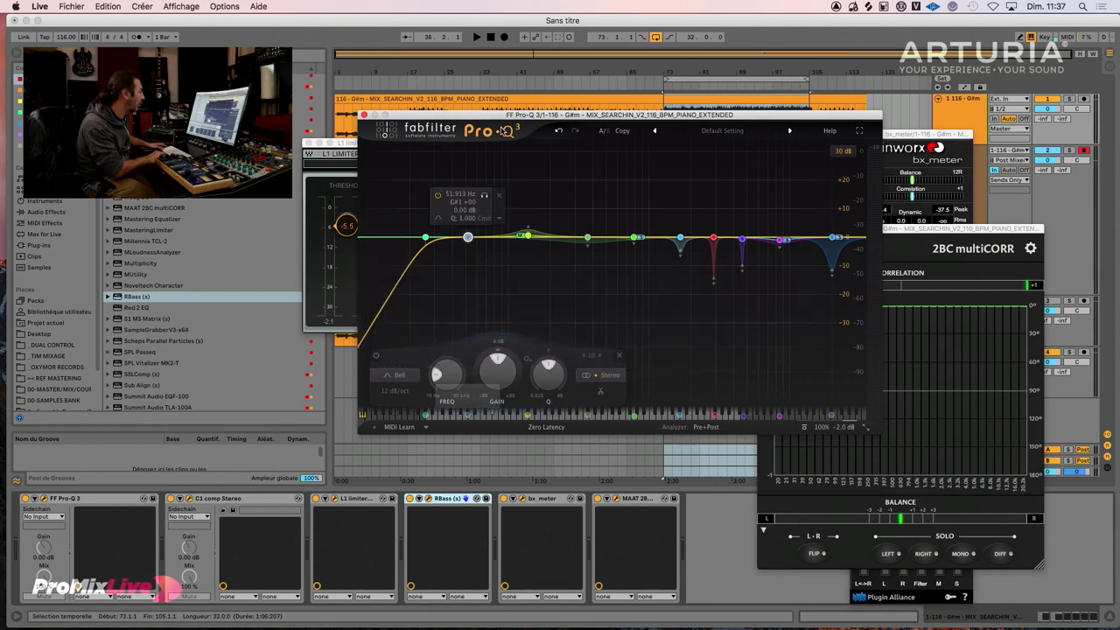
left_click_drag(528, 115, 254, 213)
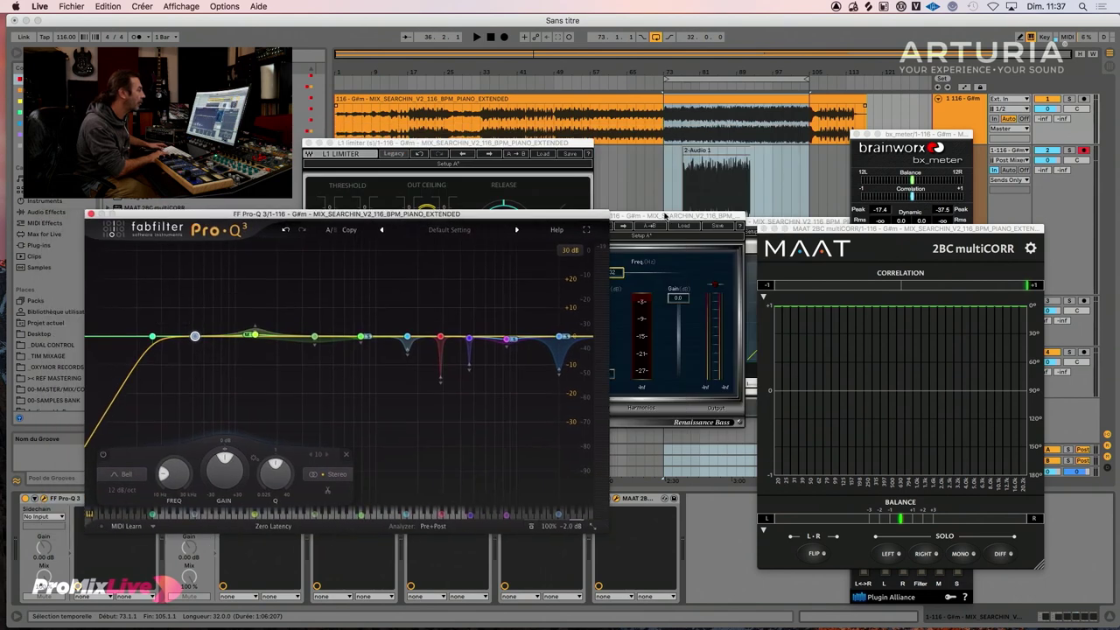
Step: Move the RBass window clear of Pro-Q 3, then sweep its intensity during playback and settle it at -15.1 dB
left_click(699, 211)
left_click_drag(699, 211, 785, 190)
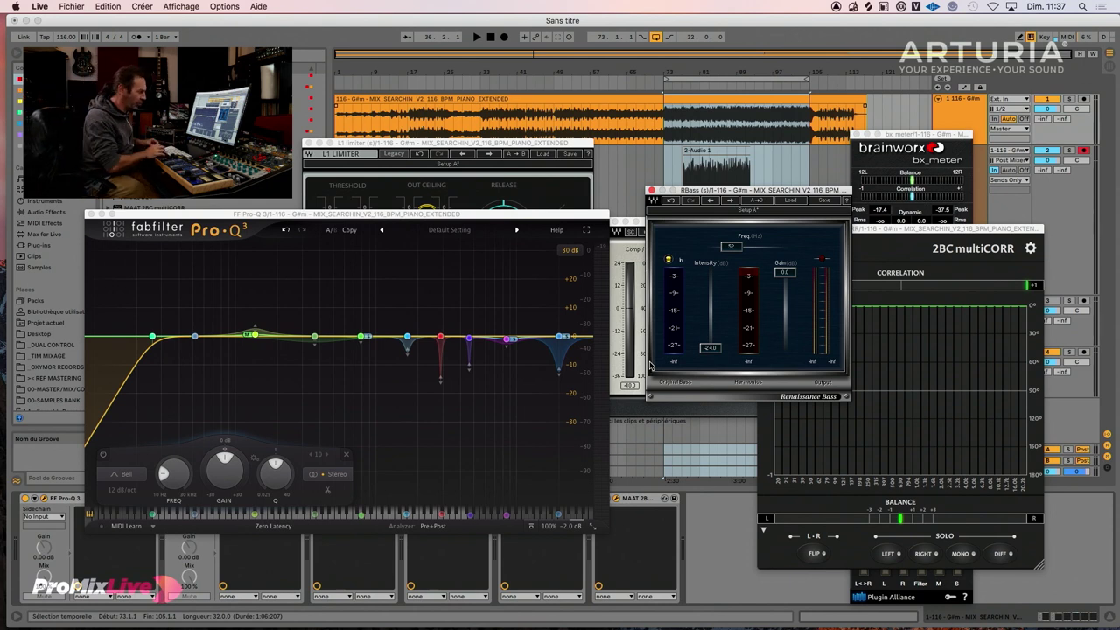
left_click(498, 81)
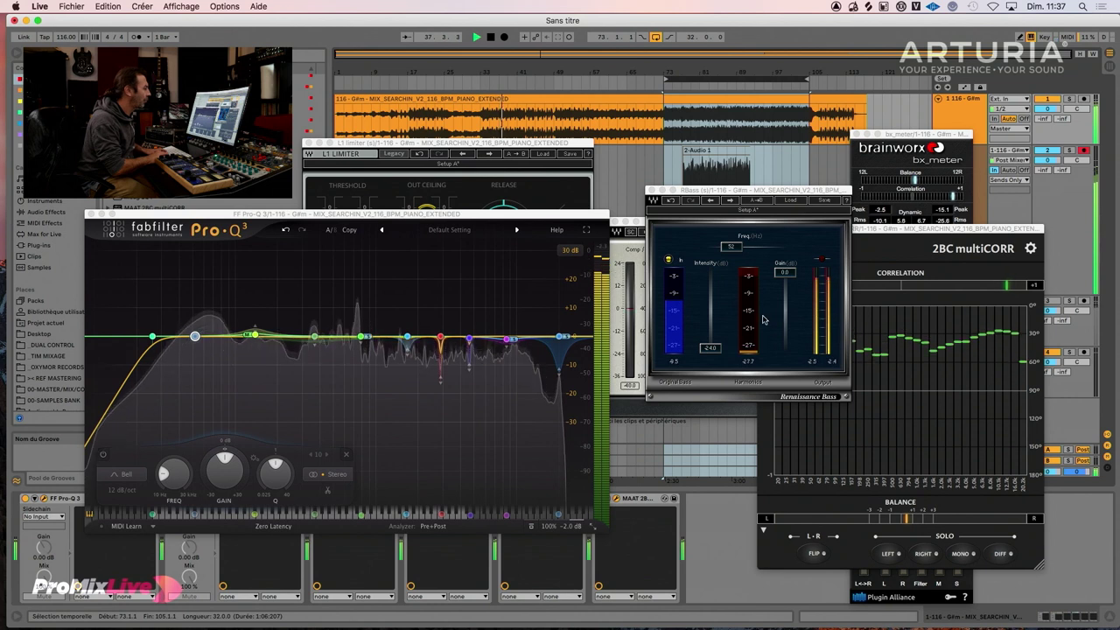
left_click_drag(712, 349, 712, 341)
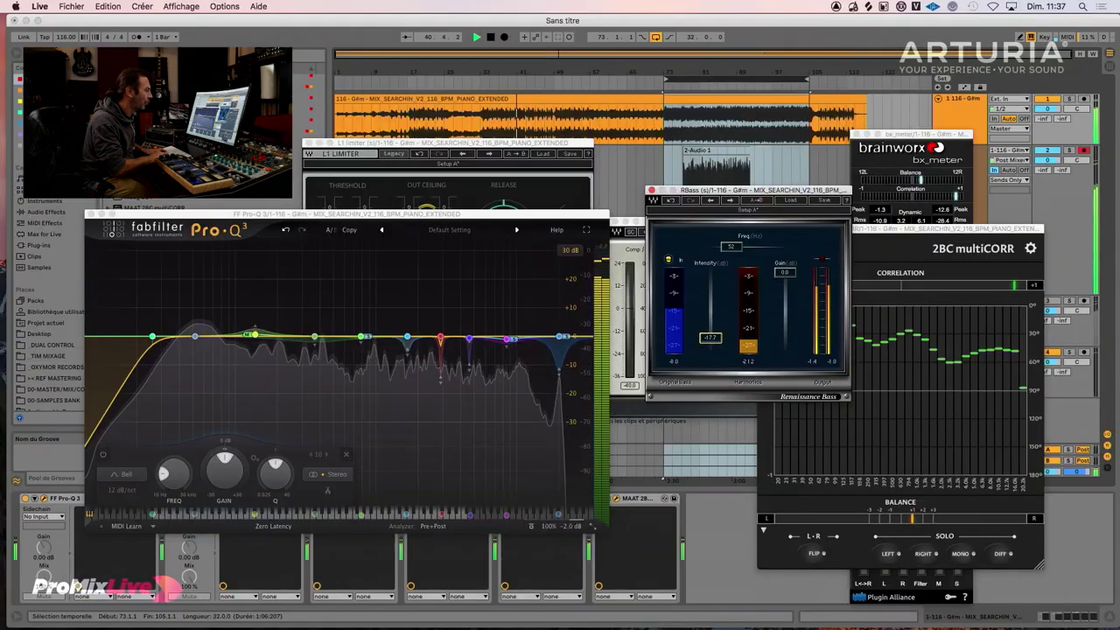
left_click_drag(711, 335, 711, 273)
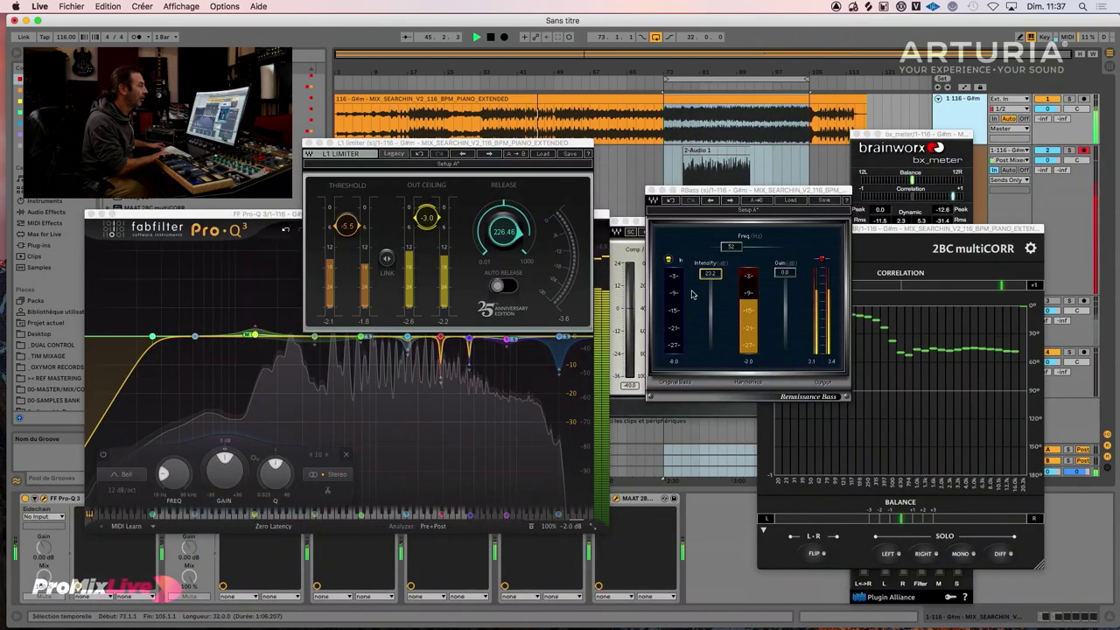
left_click_drag(716, 276, 711, 333)
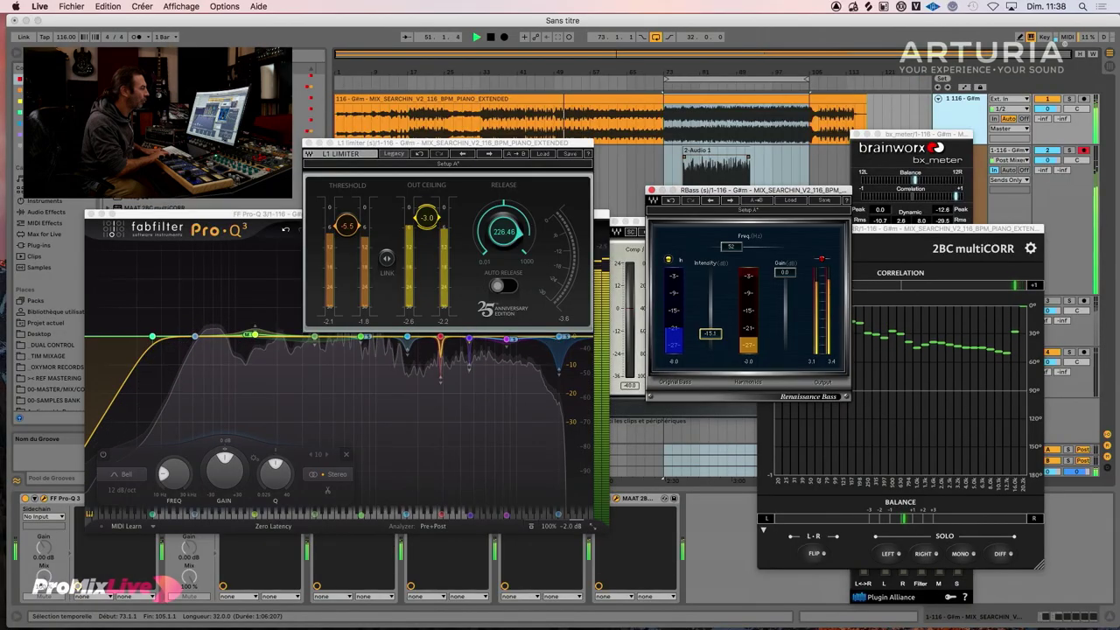
Step: Compare the track with RBass bypassed and active, then fine-tune its intensity to -14.3 dB
left_click(669, 260)
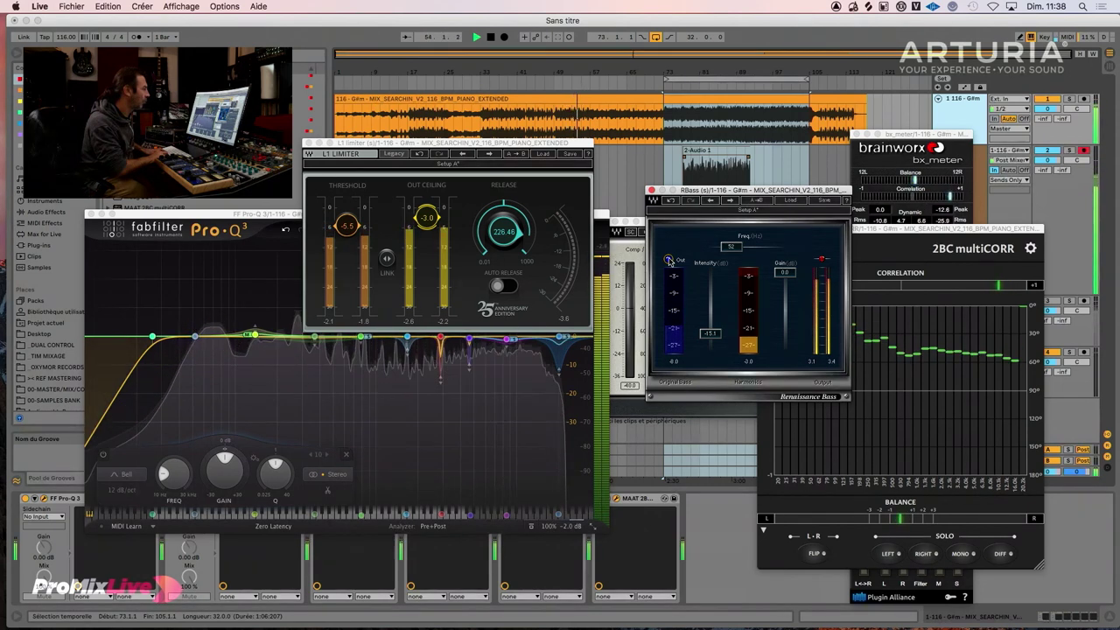
left_click(670, 260)
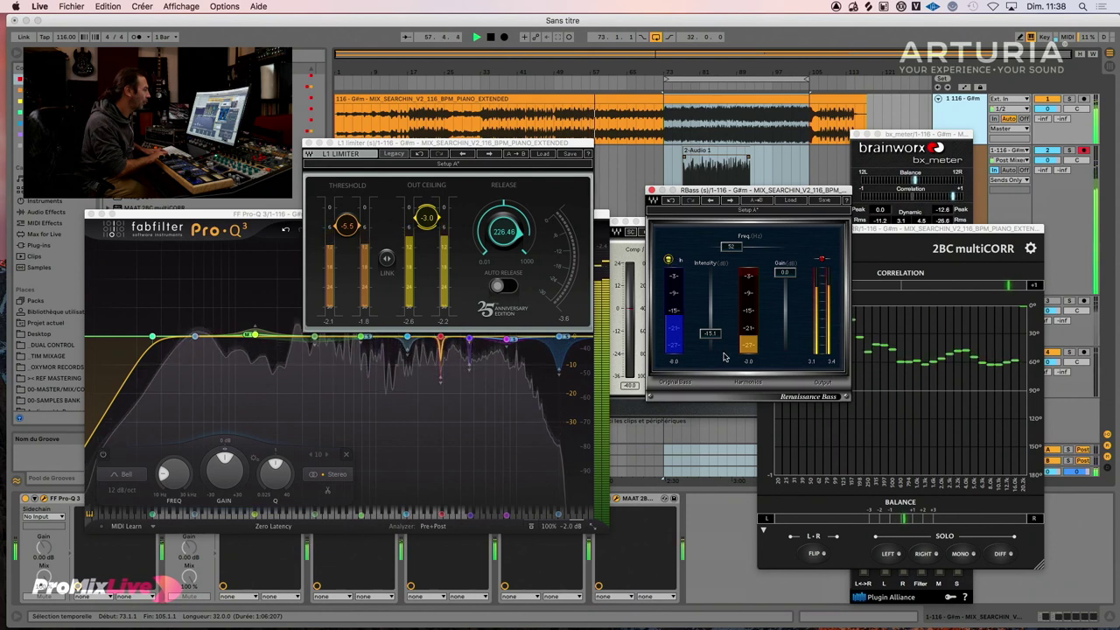
left_click_drag(713, 337, 713, 335)
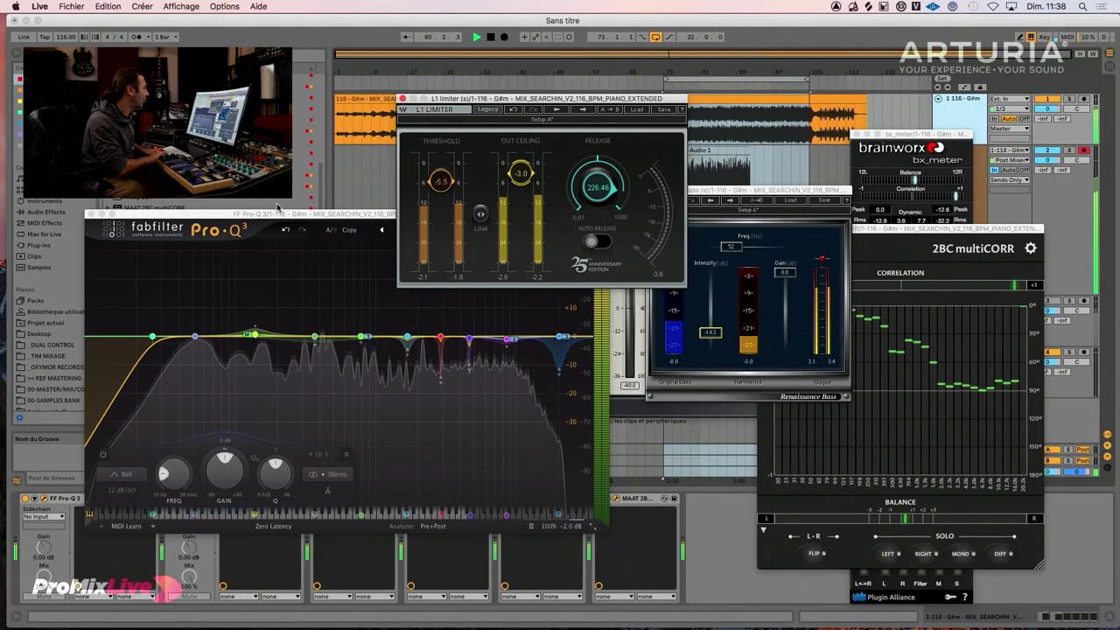
Step: Move Pro-Q 3 off the browser to look through the plug-in list, then reposition it beside RBass and continue auditioning the track
left_click_drag(273, 212, 563, 84)
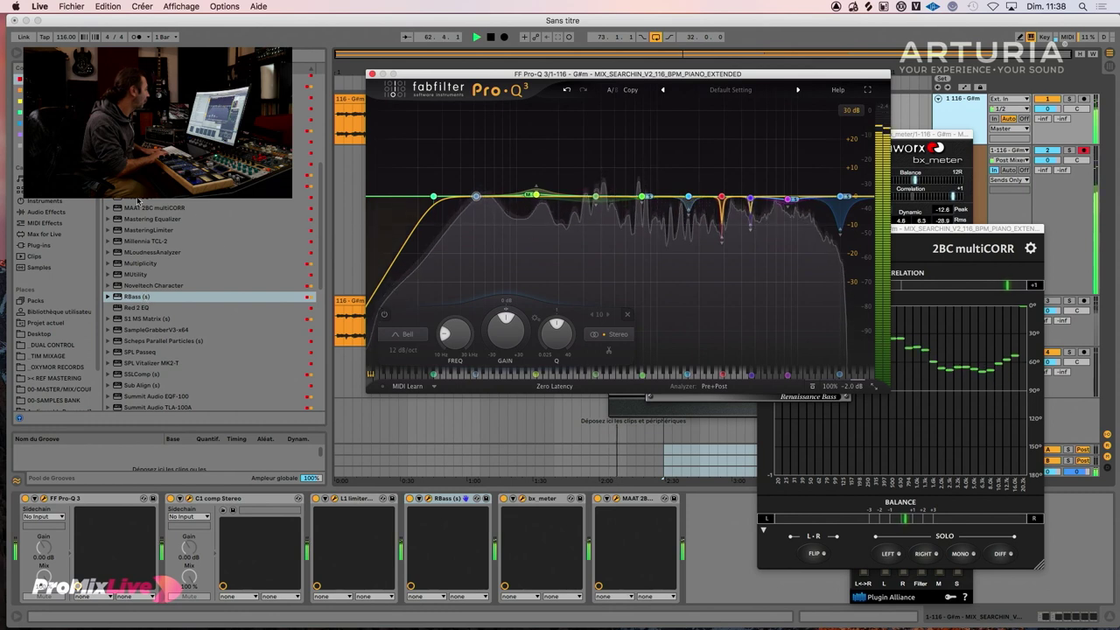
scroll(135, 202, "up", 2)
scroll(138, 202, "up", 6)
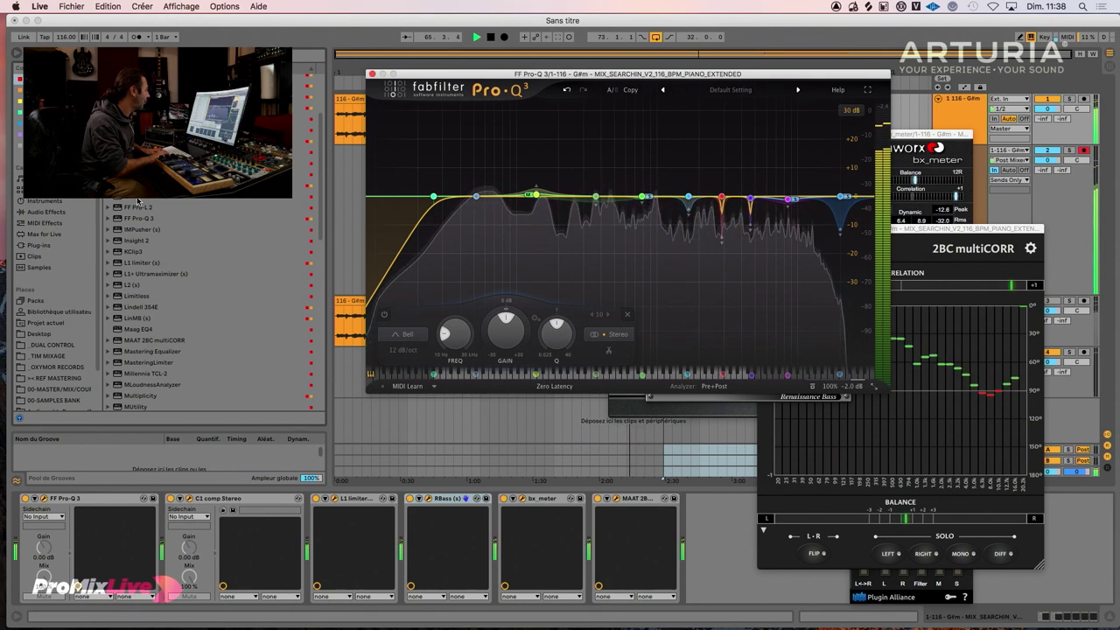
left_click_drag(560, 75, 335, 160)
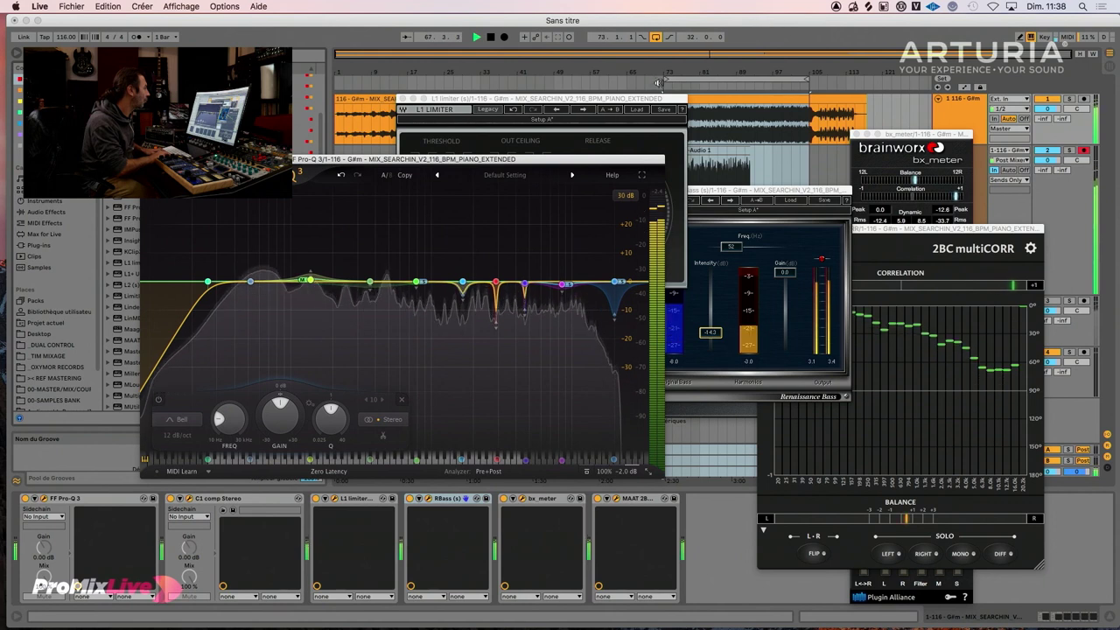
left_click(710, 112)
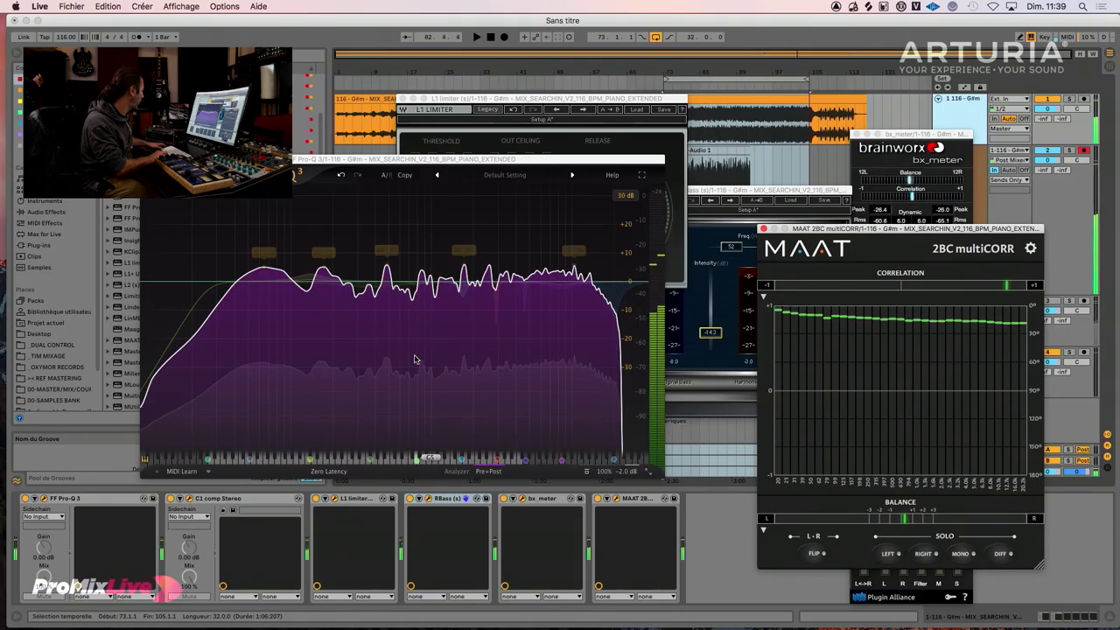
Step: Switch to Mixed In Key 8 and move its window to uncover the key wheel and examine the G#m key
key("super+Tab")
key("super+Tab")
key("super+Tab")
key("super+Tab")
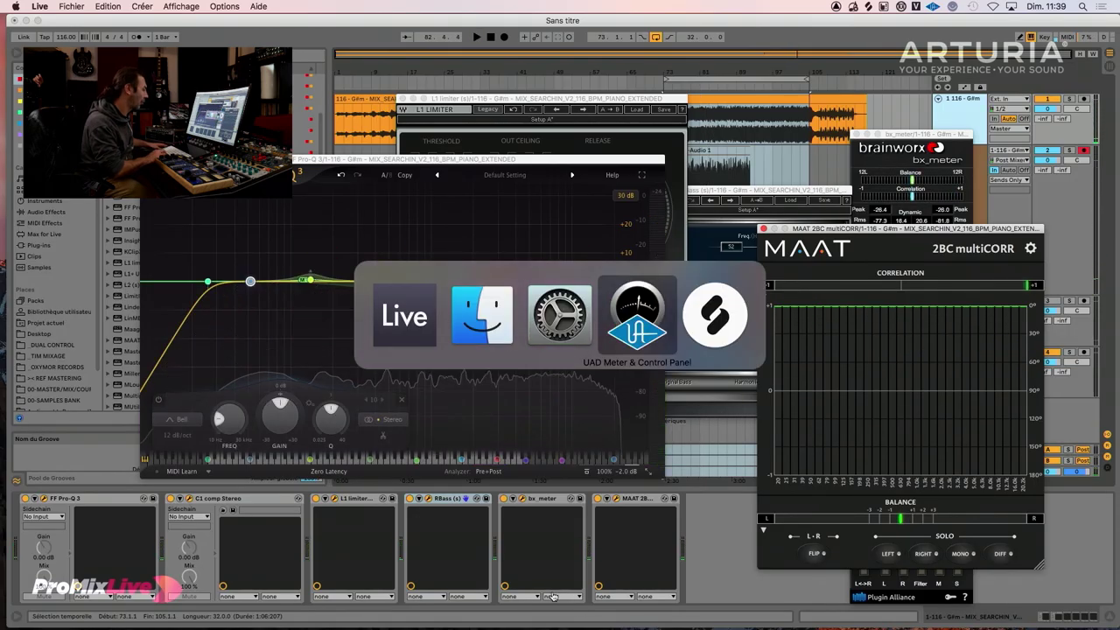
mouse_move(654, 627)
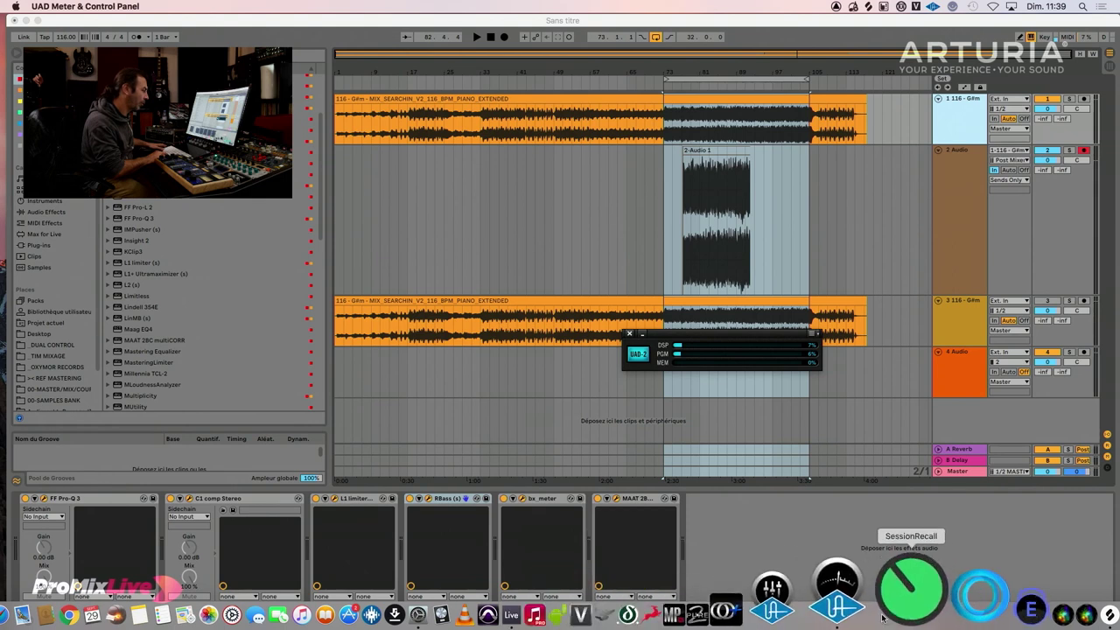
left_click(924, 595)
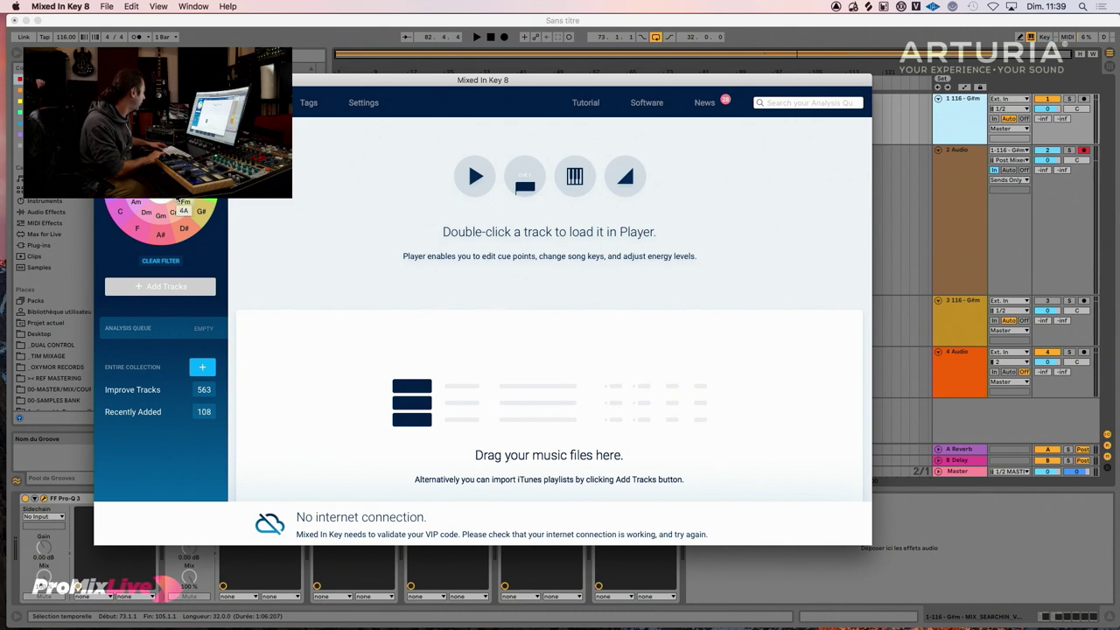
key("super+Tab")
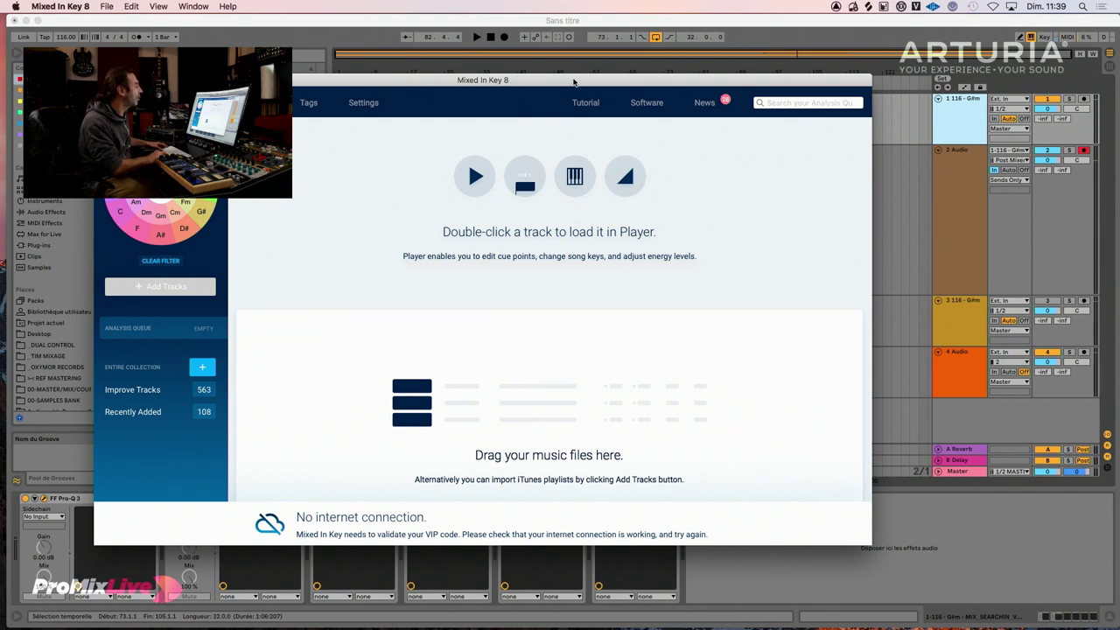
left_click_drag(573, 82, 790, 79)
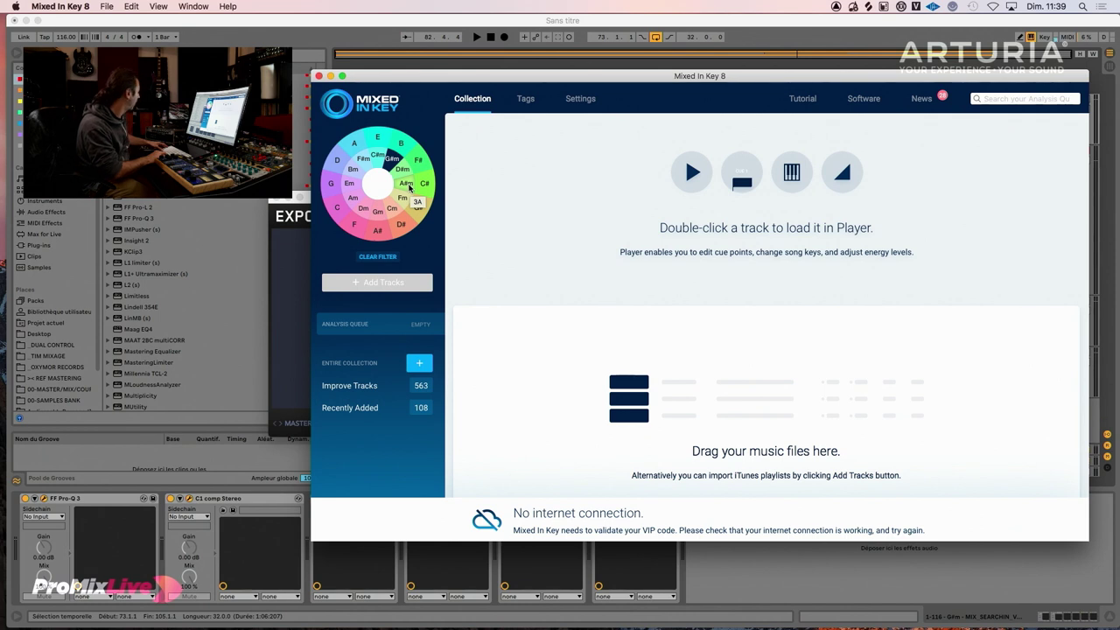
Step: Switch back to Ableton Live and resume playback of the track
key("super+Tab")
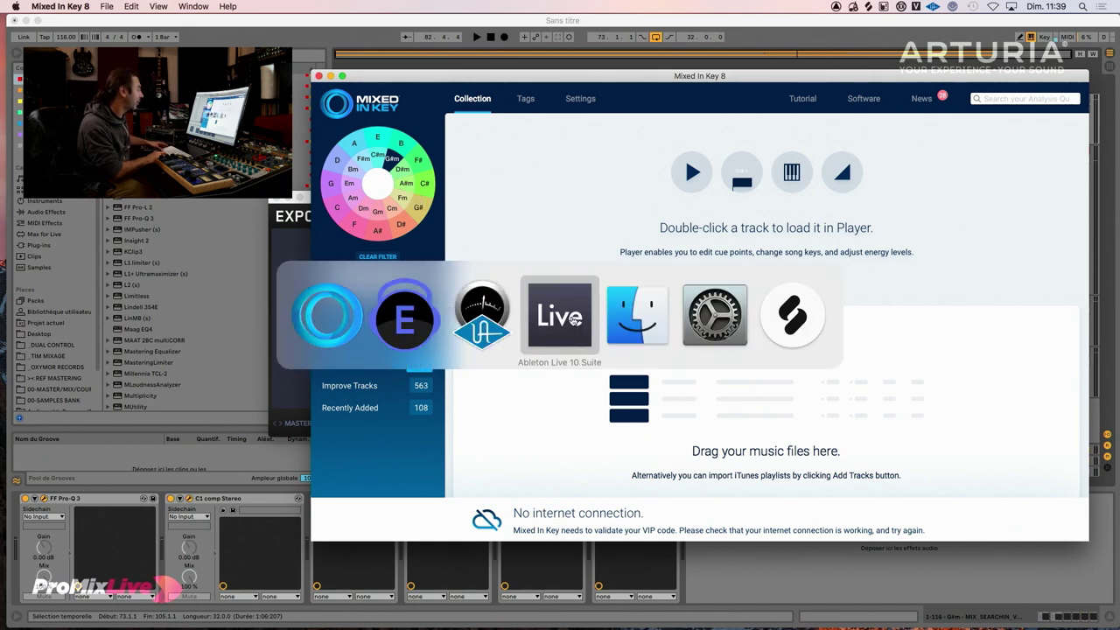
left_click(562, 318)
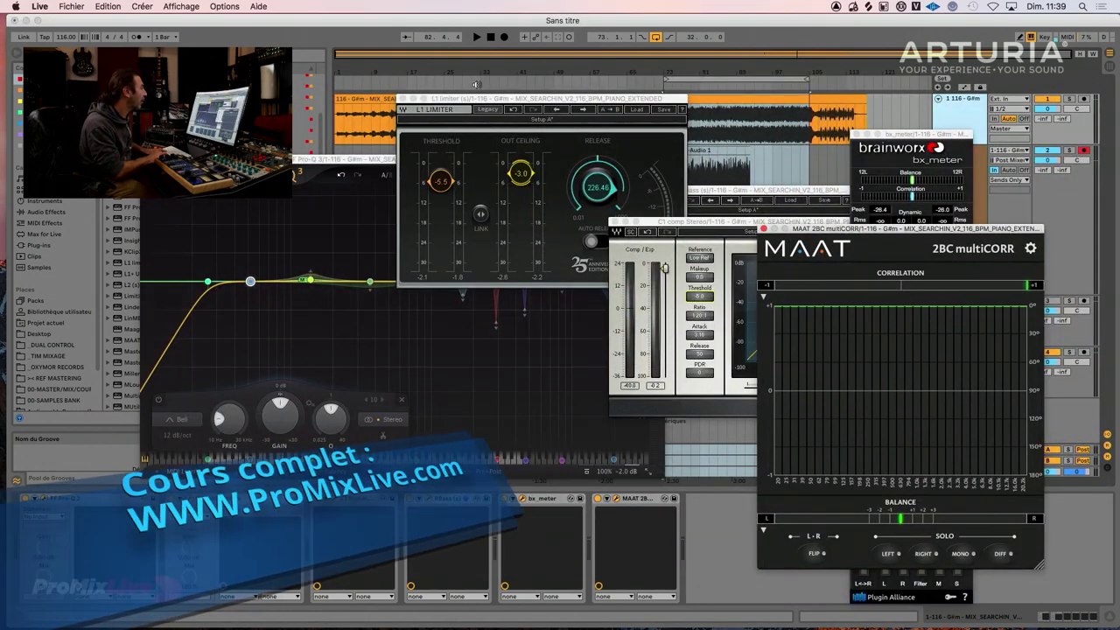
key("space")
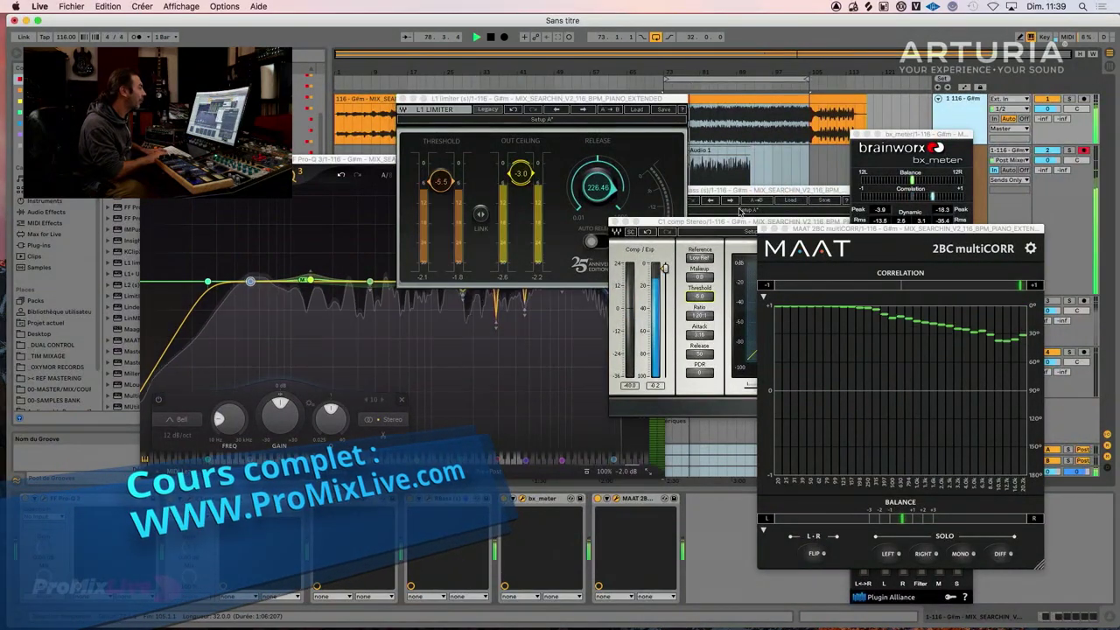